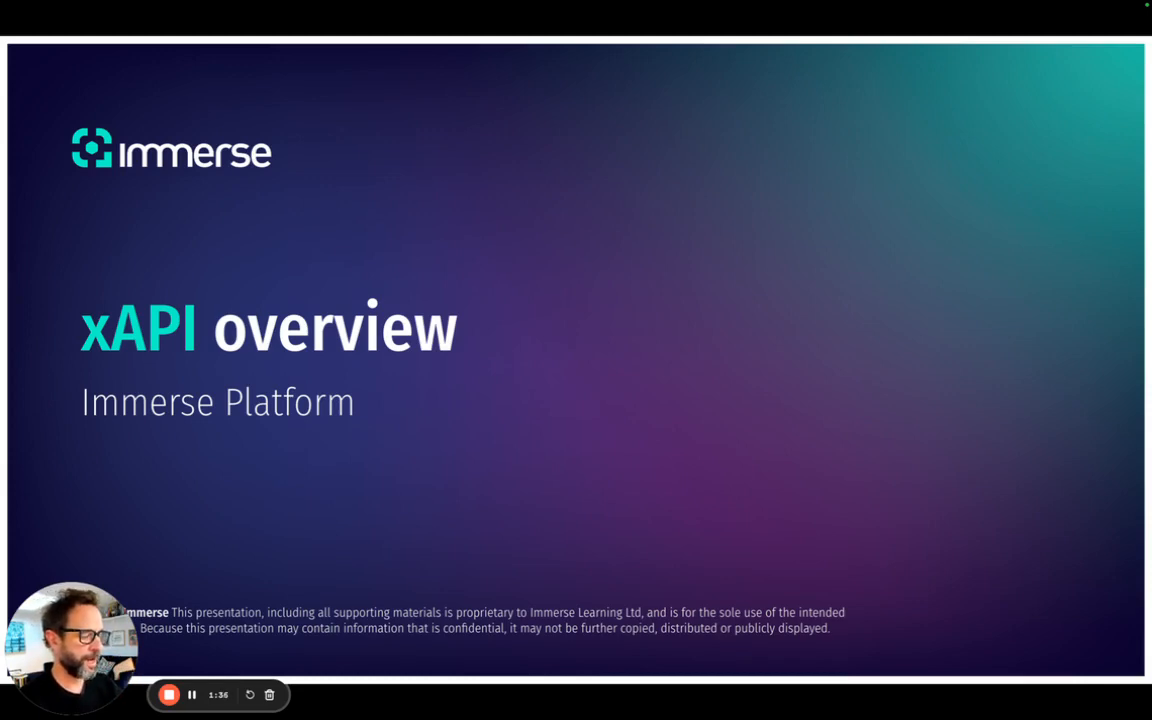
# - Advance the slide to reveal Session, then Objective and Task beneath it
pyautogui.press('Right')
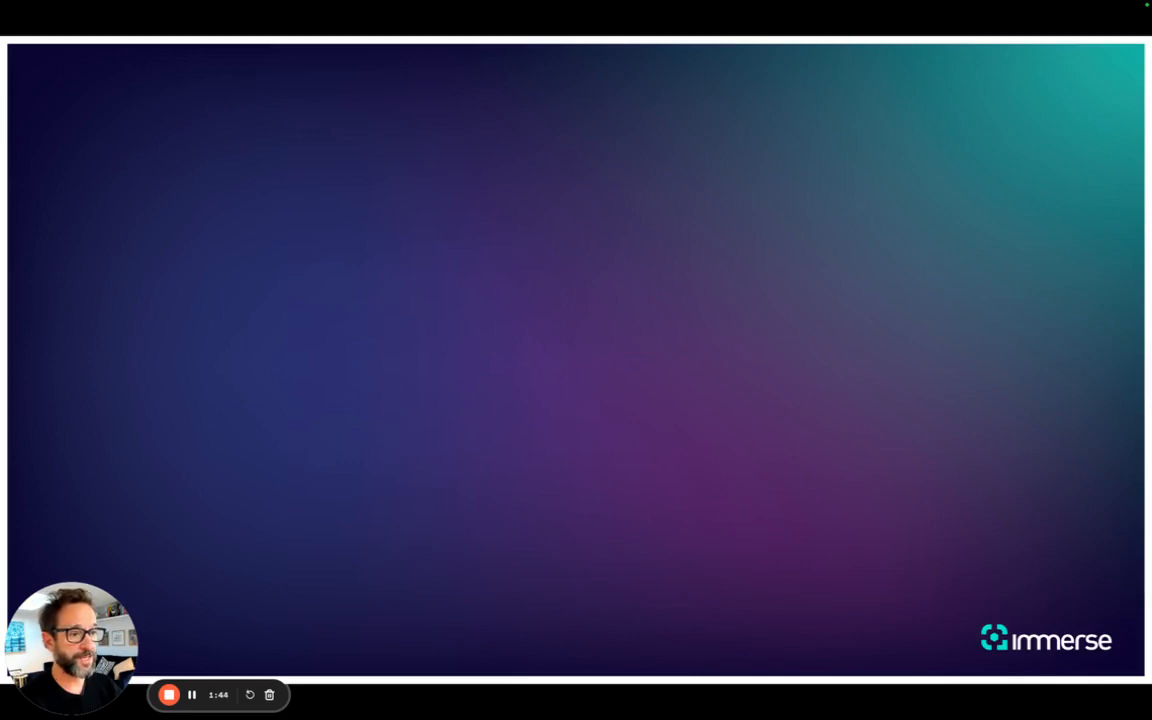
pyautogui.press('Right')
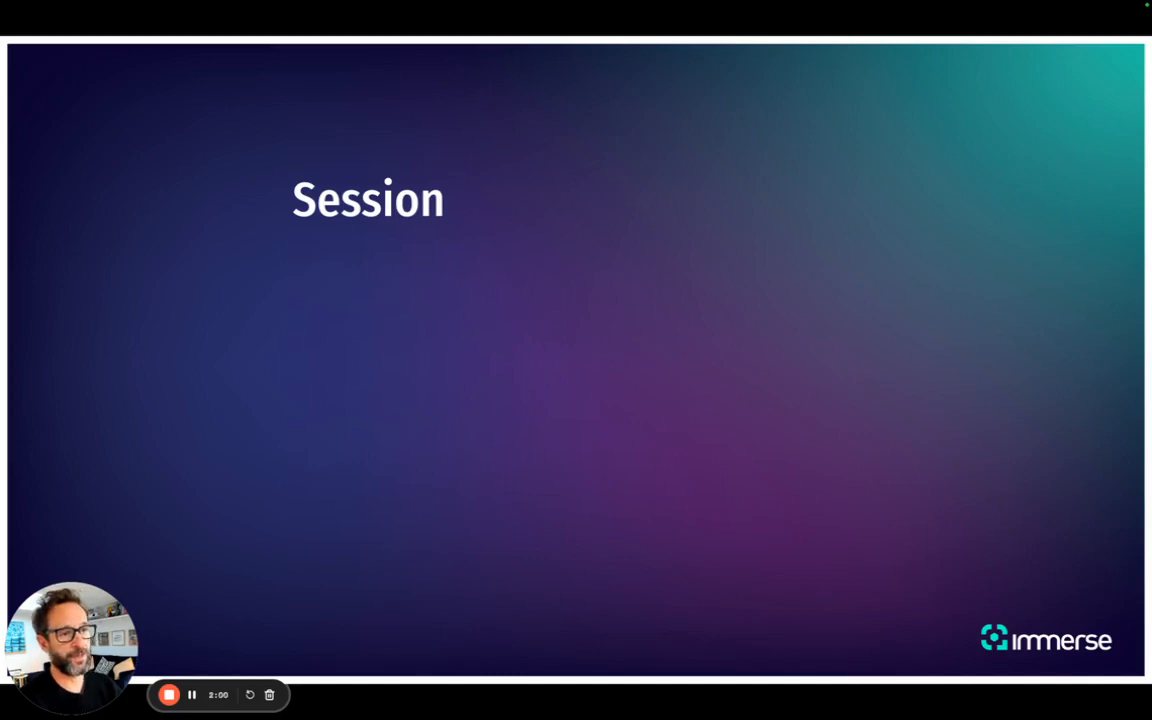
pyautogui.press('Right')
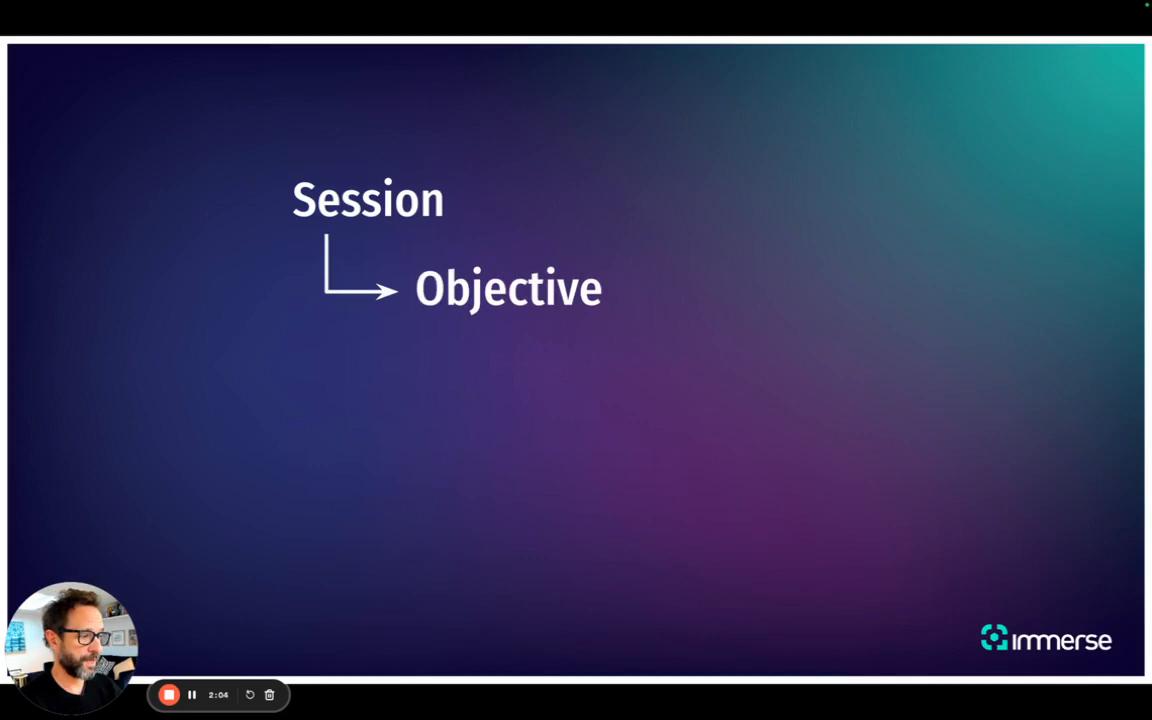
pyautogui.press('Right')
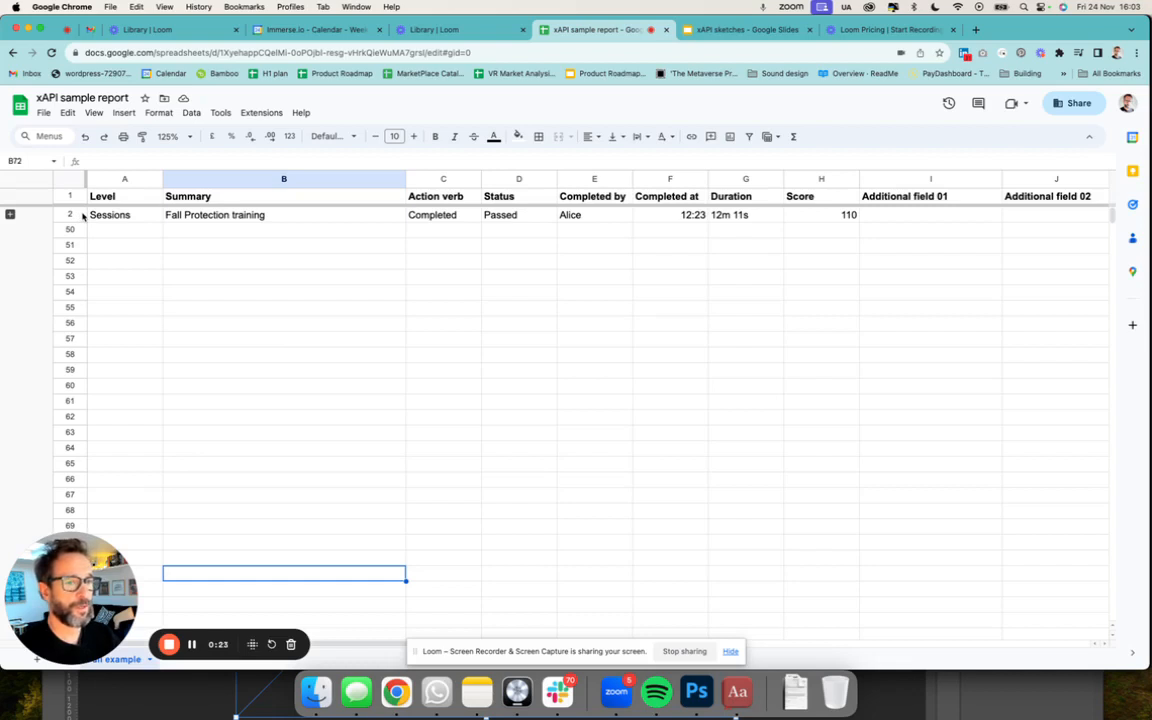
pyautogui.click(72, 214)
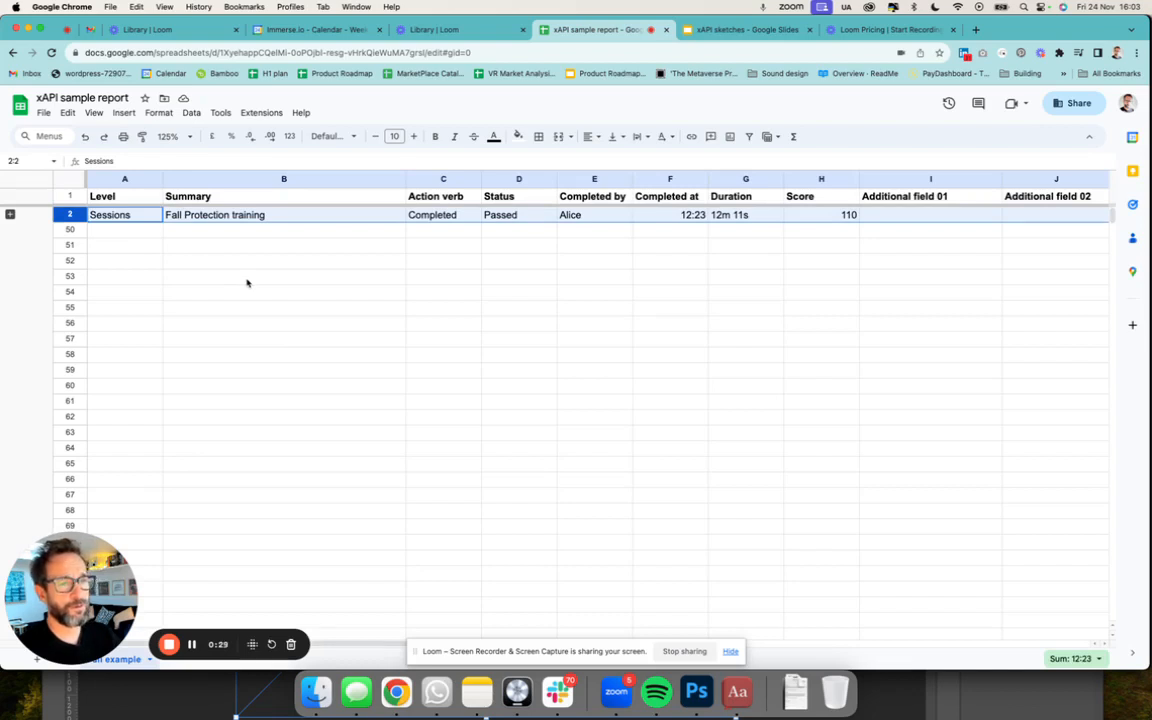
pyautogui.click(252, 215)
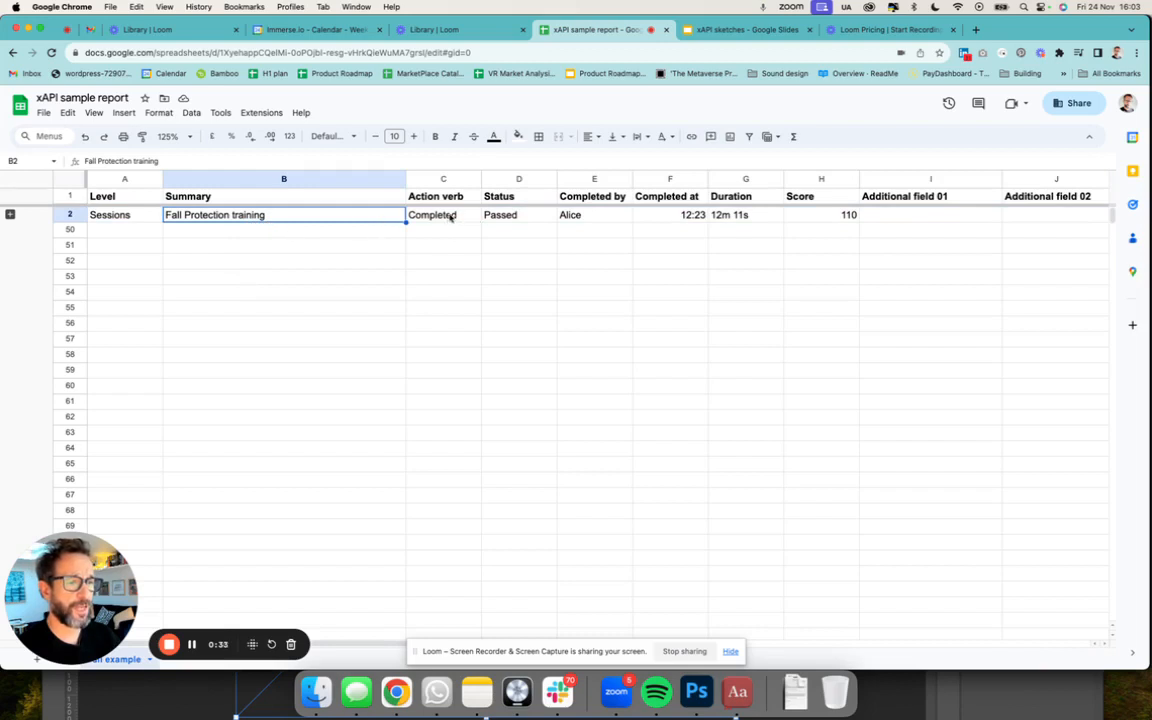
pyautogui.click(522, 215)
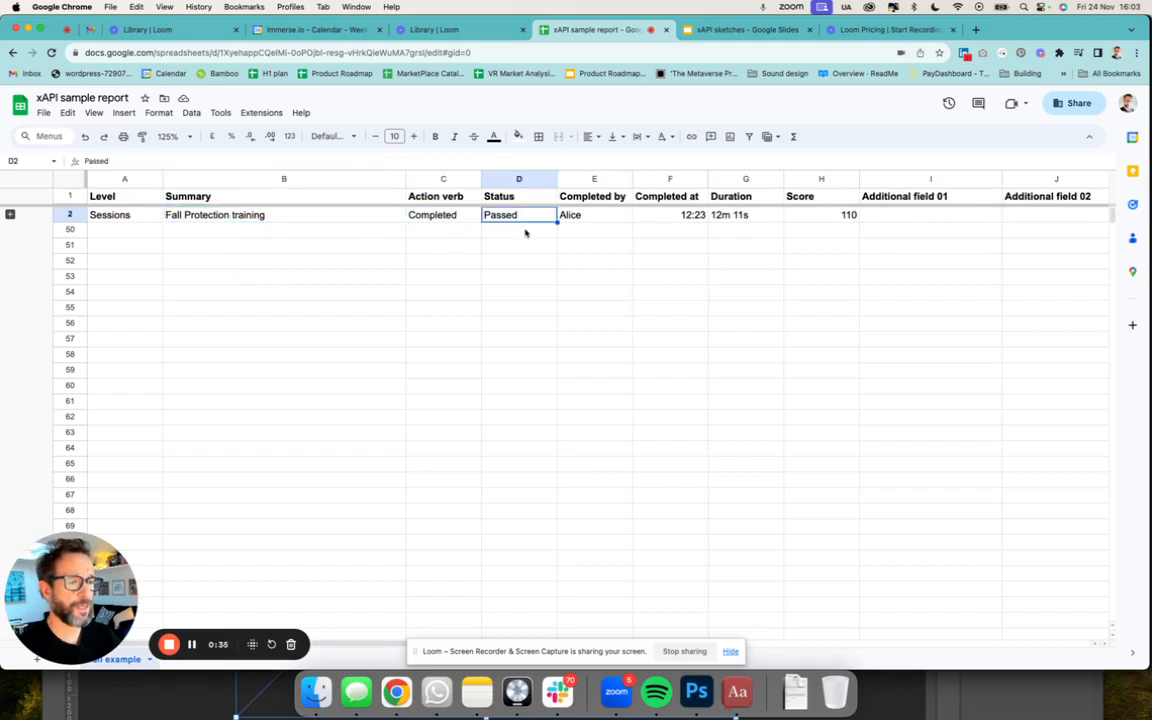
pyautogui.click(445, 179)
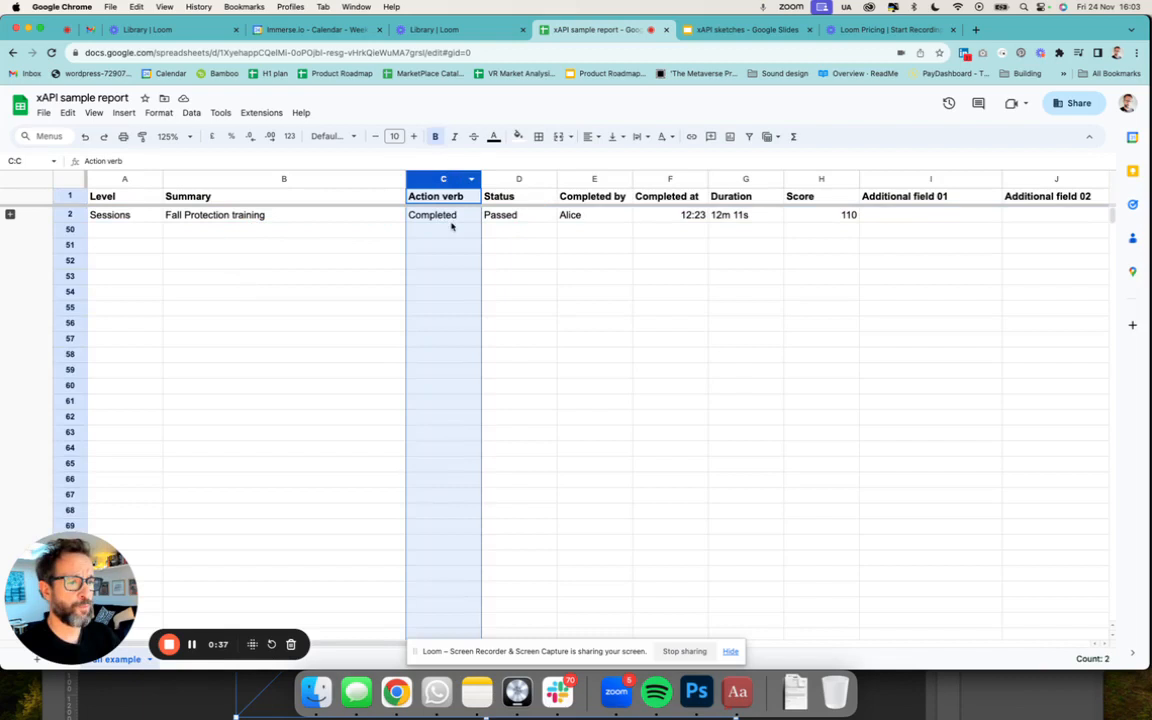
pyautogui.click(453, 216)
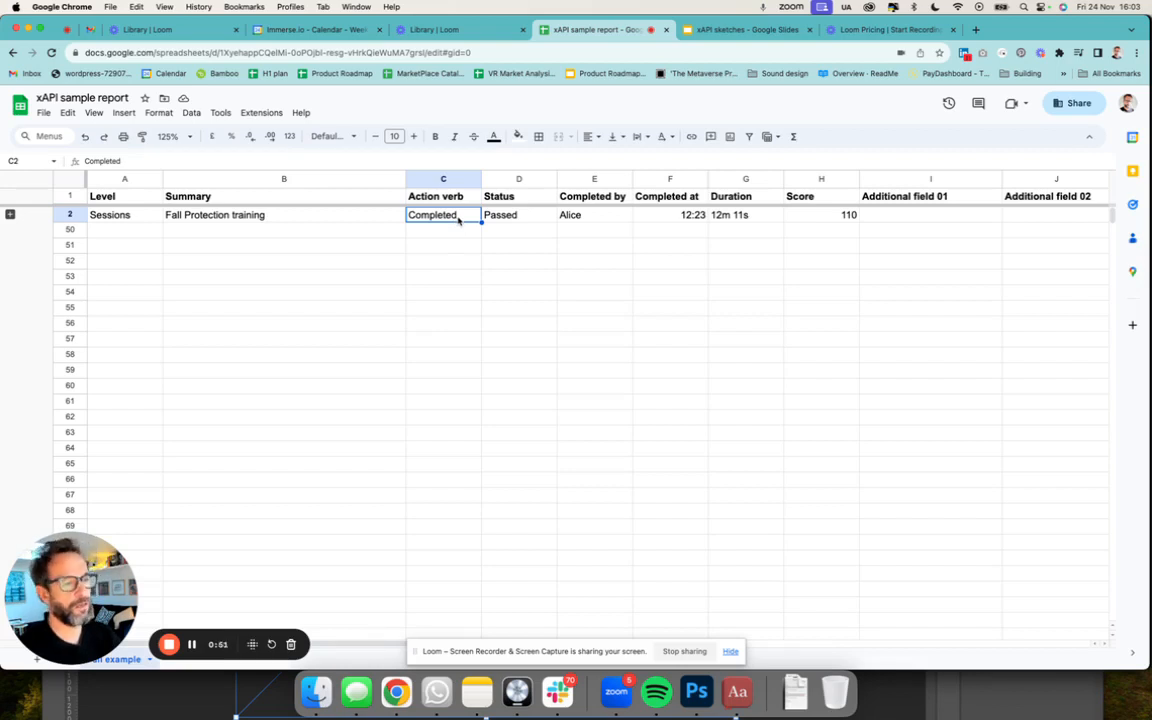
pyautogui.click(517, 179)
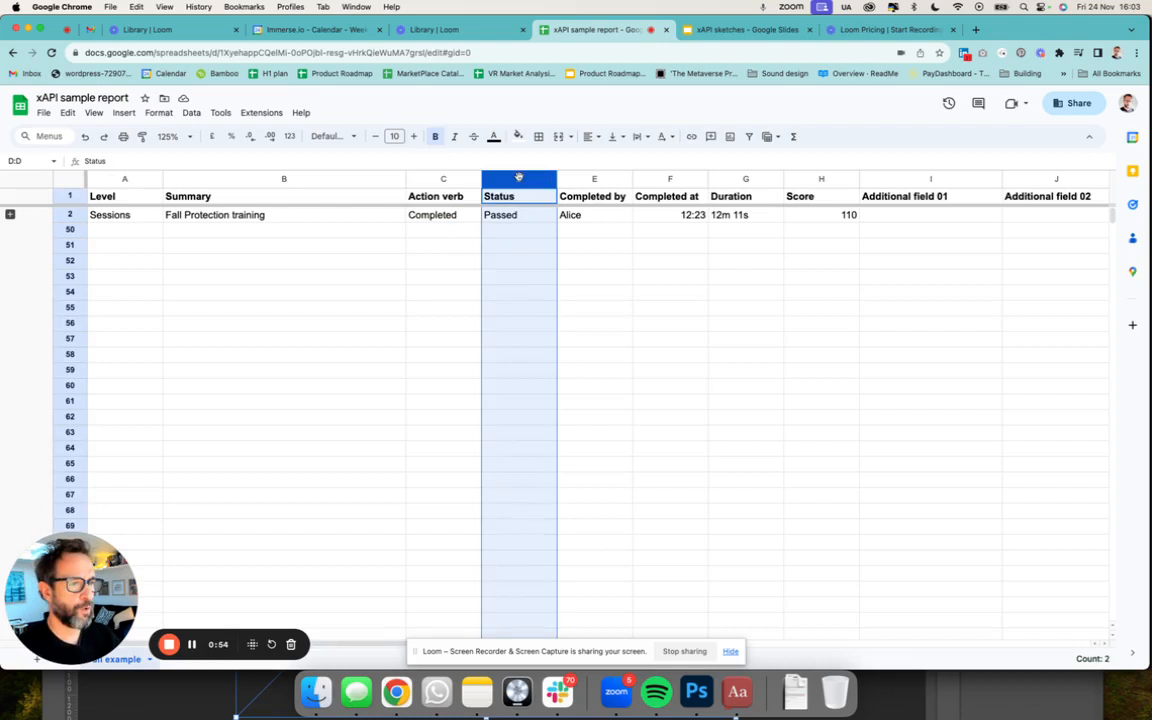
pyautogui.click(535, 215)
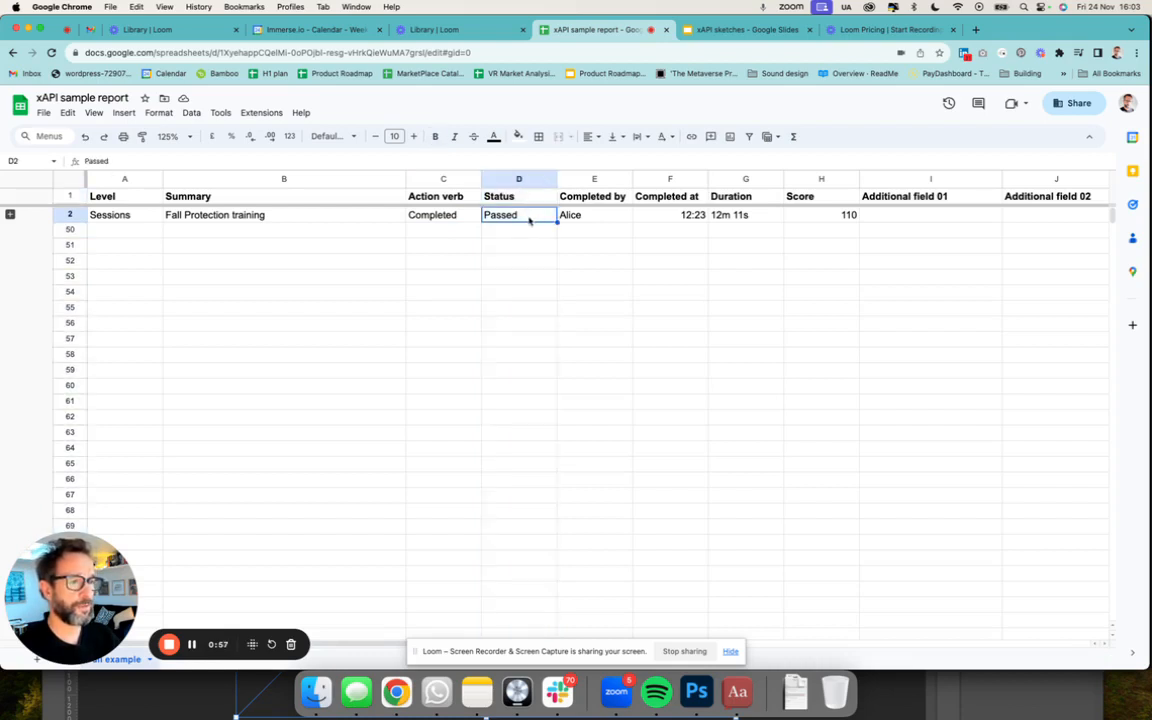
pyautogui.click(821, 179)
pyautogui.click(848, 217)
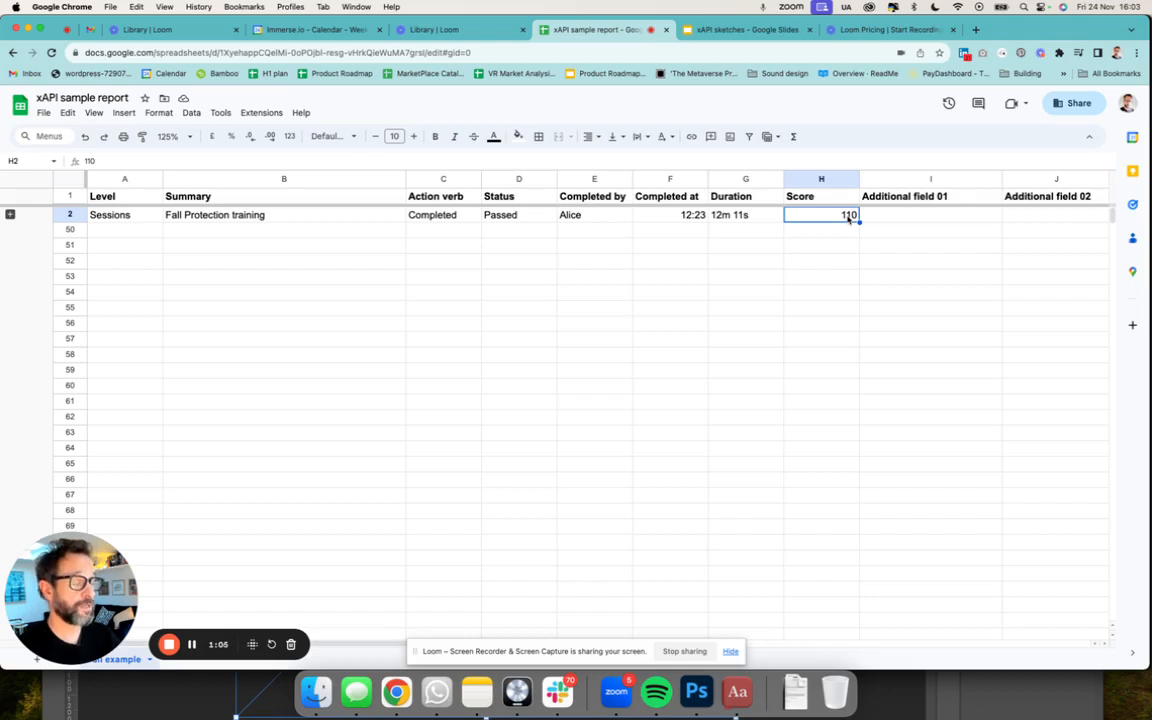
pyautogui.click(758, 217)
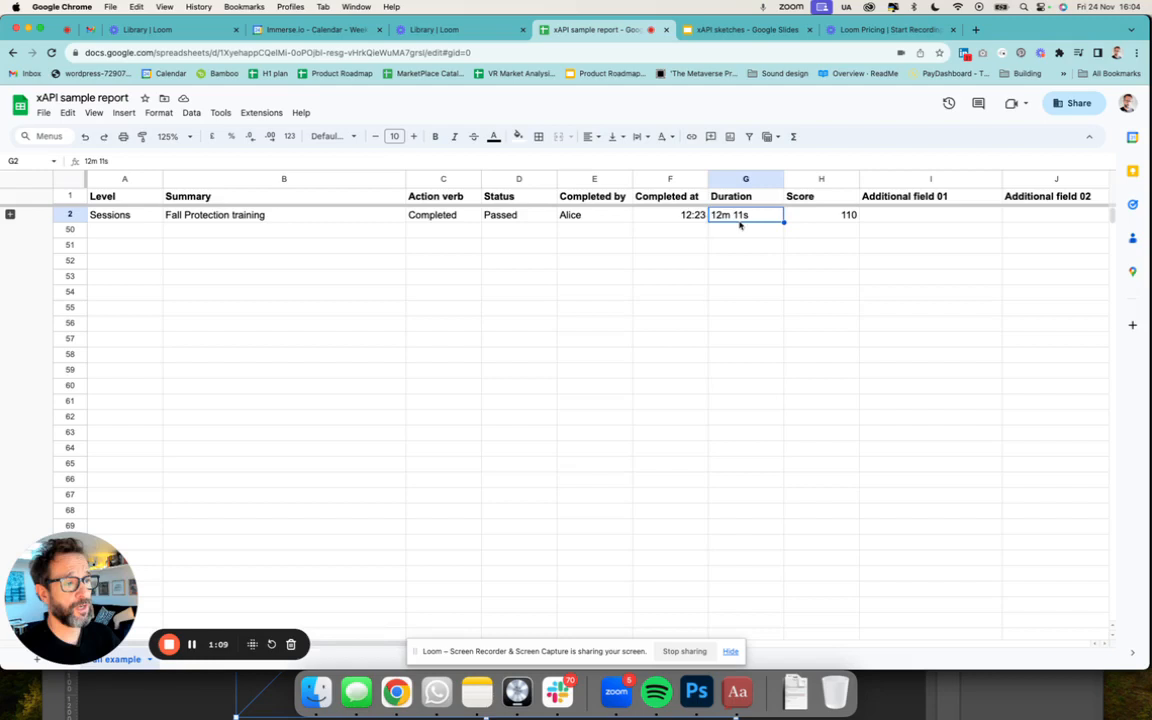
pyautogui.click(689, 218)
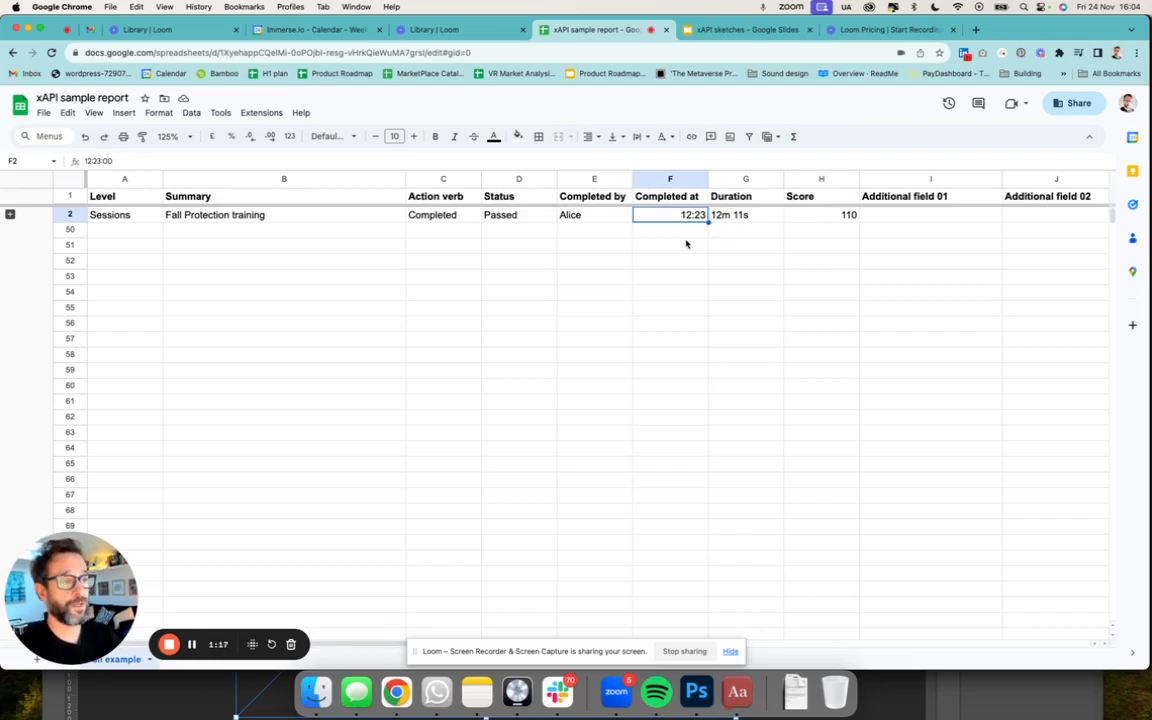
pyautogui.click(900, 179)
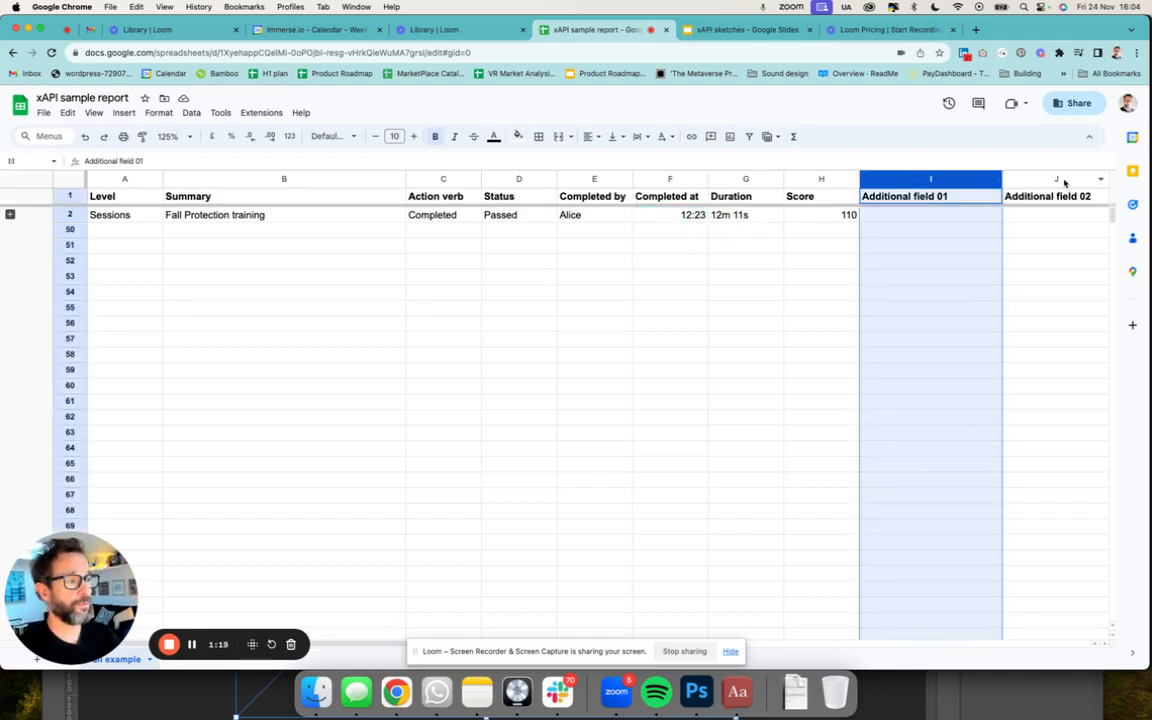
pyautogui.click(1060, 179)
pyautogui.click(985, 182)
pyautogui.click(1056, 179)
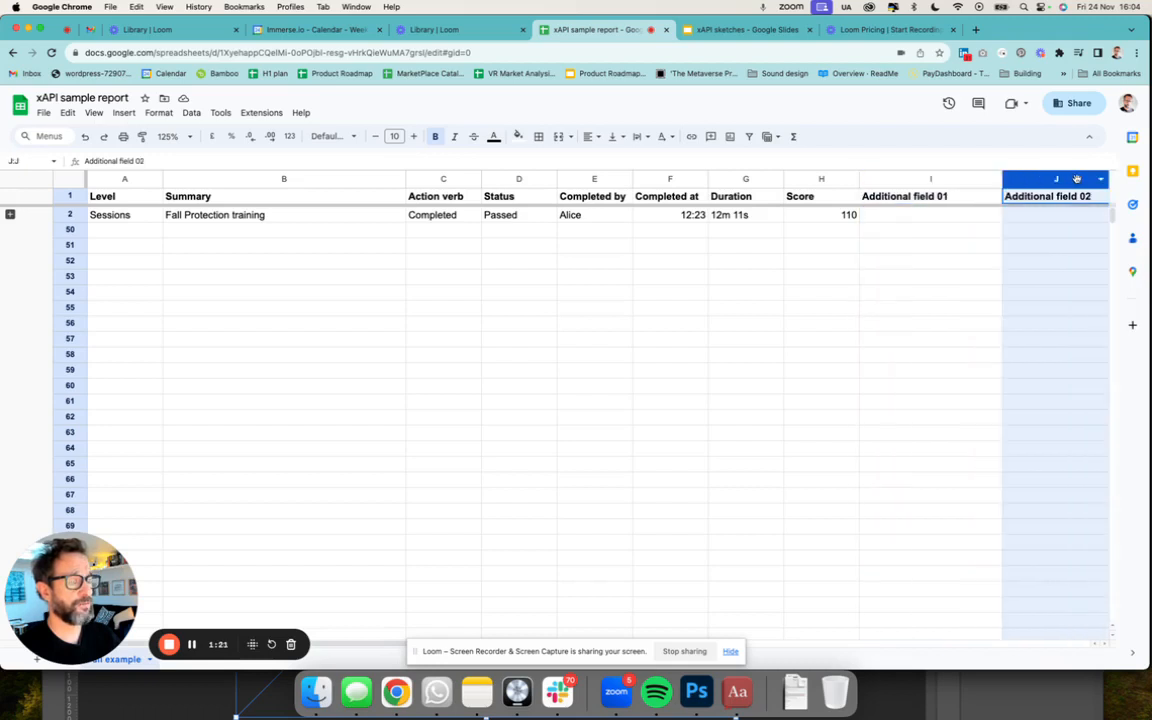
pyautogui.click(962, 180)
pyautogui.click(931, 217)
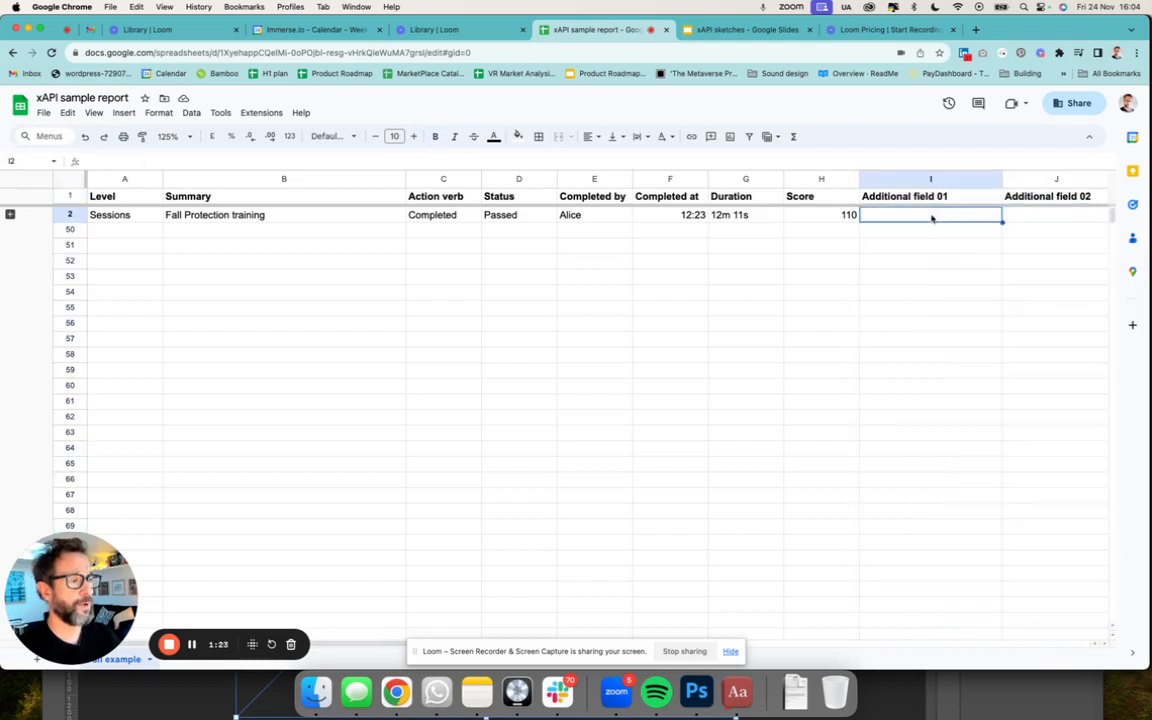
pyautogui.click(937, 180)
pyautogui.click(937, 219)
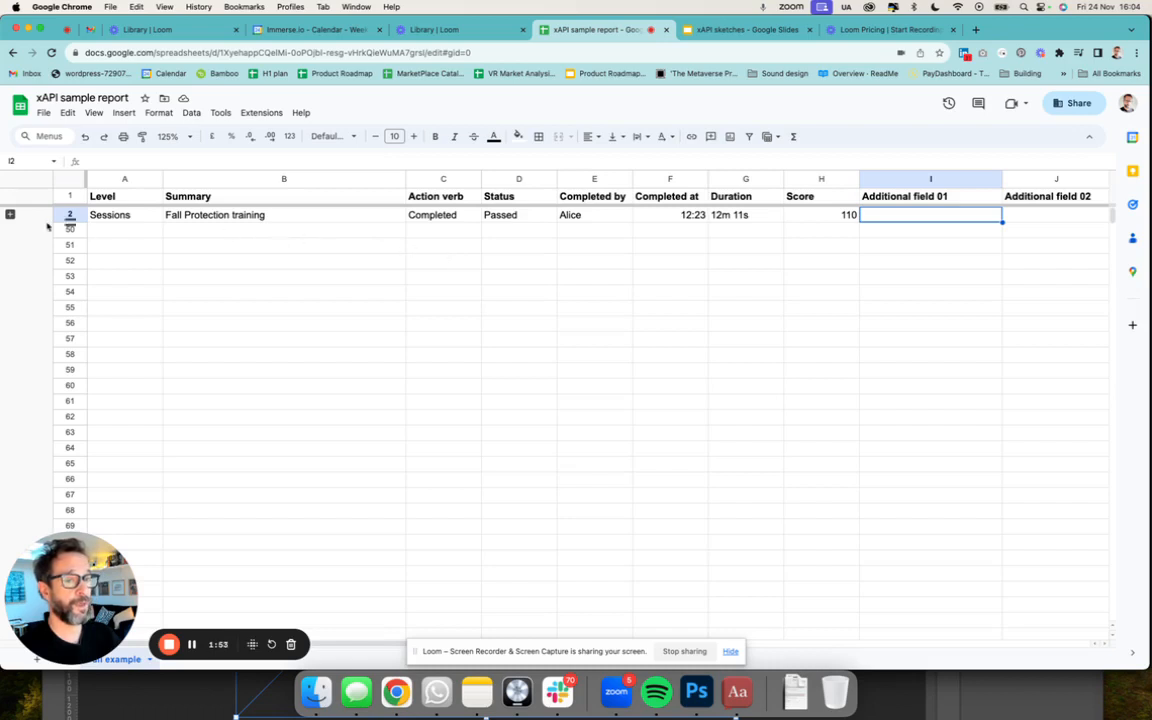
# - Expand the session group so objective rows 3, 24, 33 and 44 appear
pyautogui.click(10, 214)
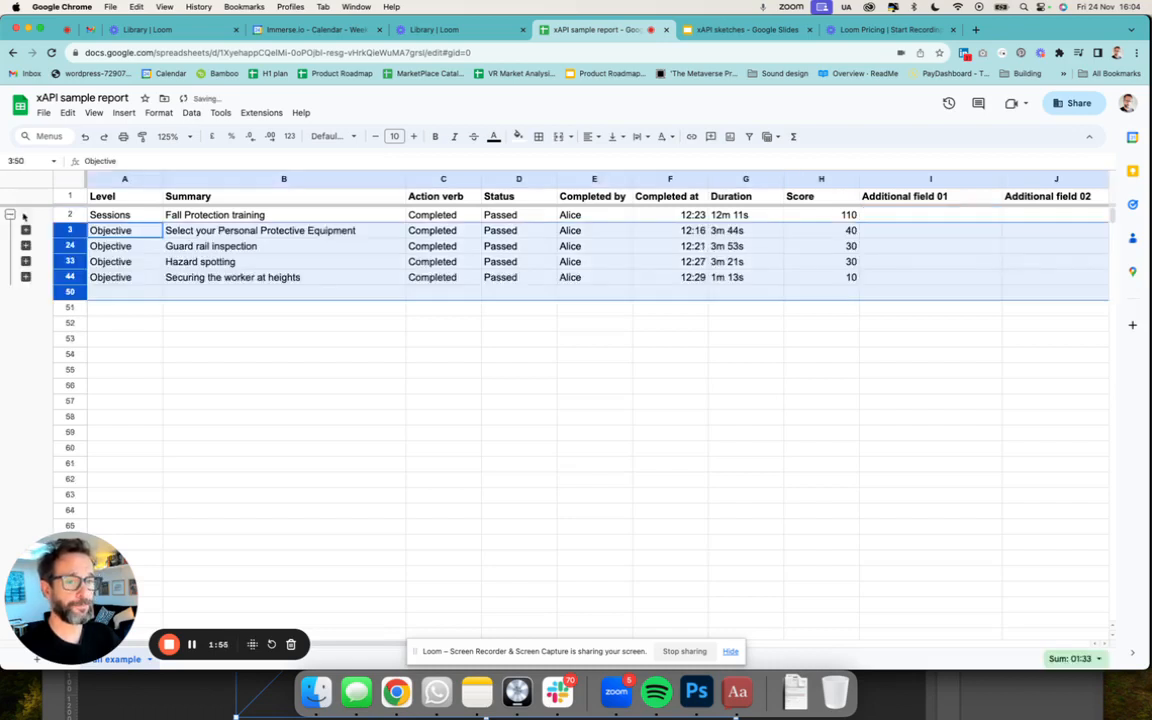
pyautogui.click(108, 214)
pyautogui.click(160, 261)
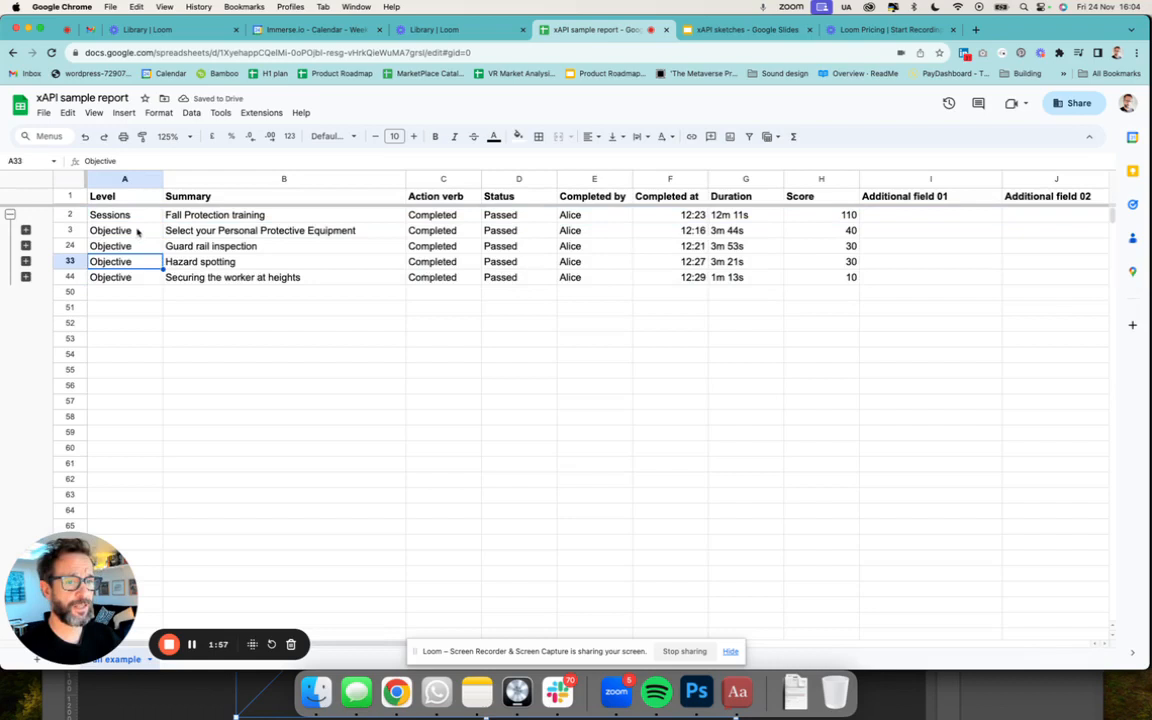
pyautogui.click(137, 232)
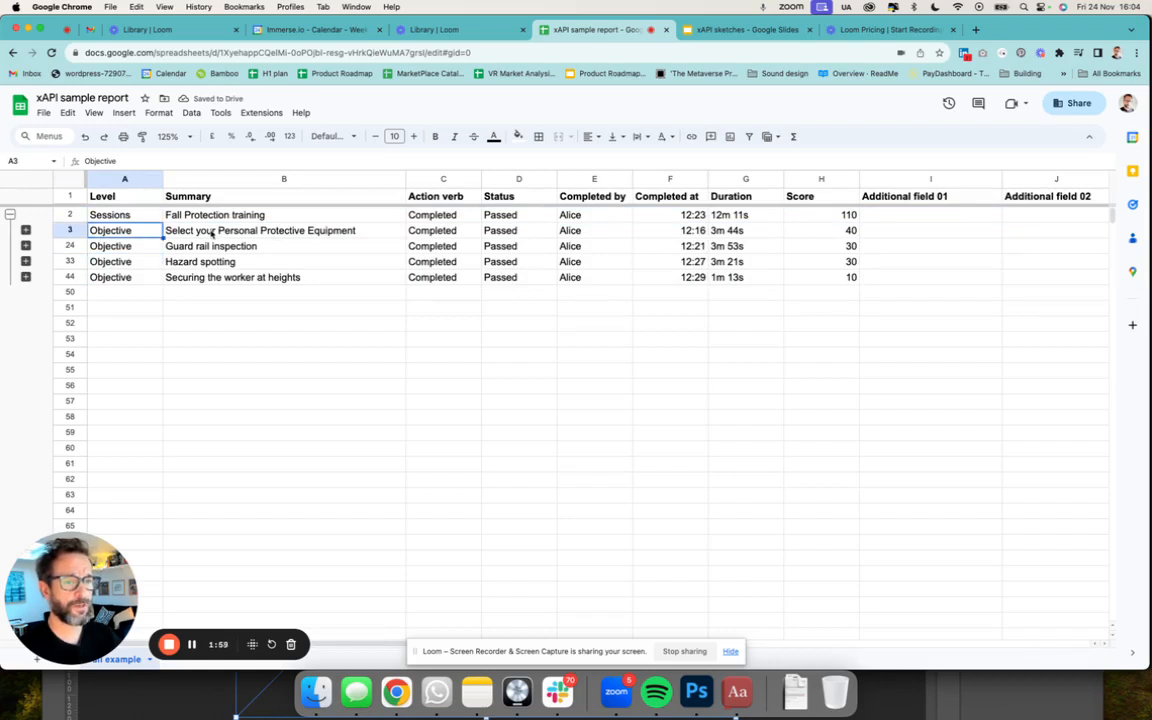
# - Review the first objective's summary, verb and Passed status, then select row 3
pyautogui.click(212, 233)
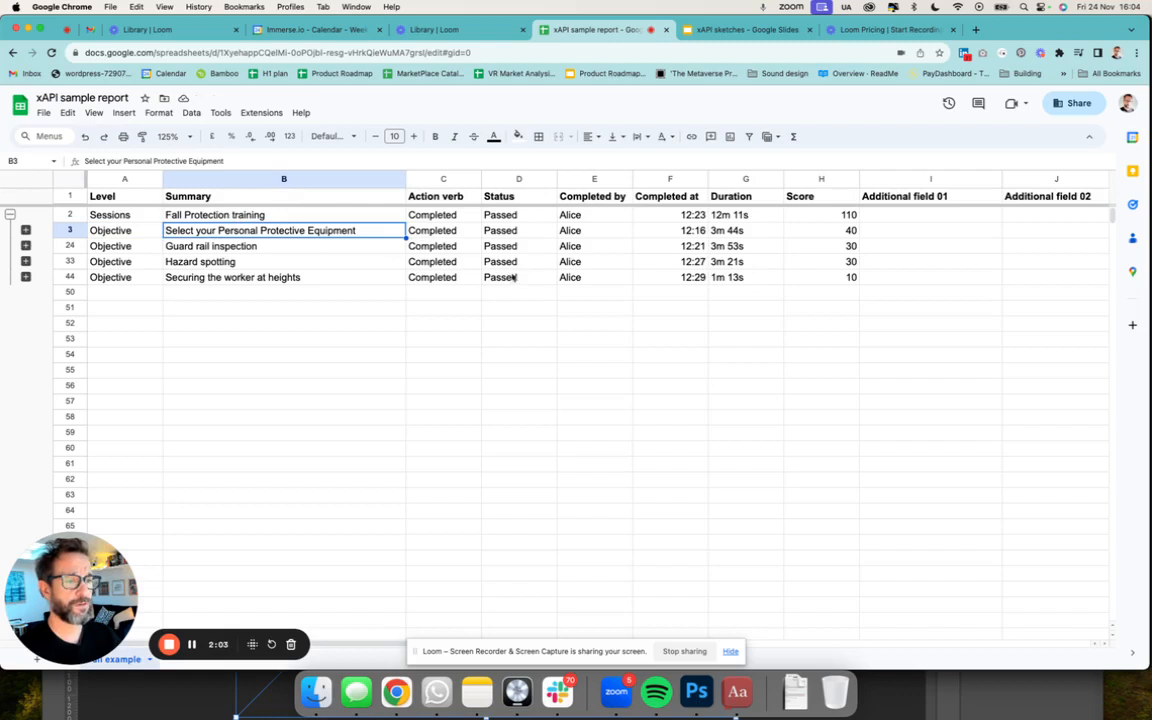
pyautogui.click(421, 233)
pyautogui.click(510, 232)
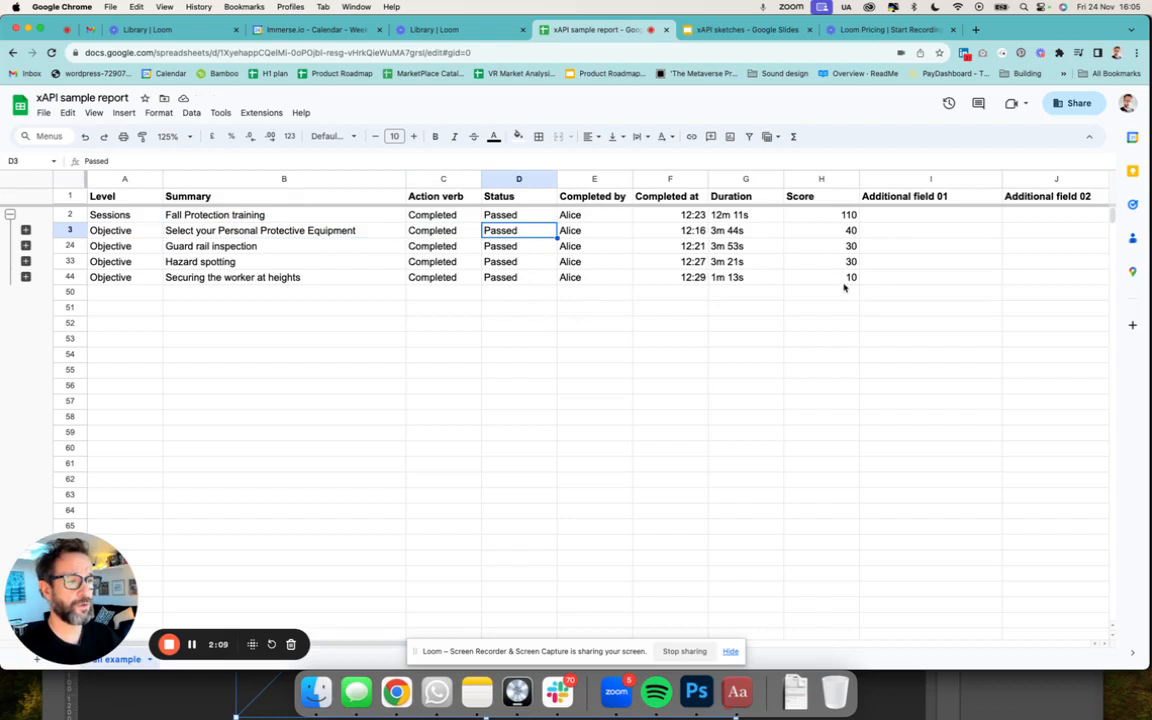
pyautogui.click(68, 230)
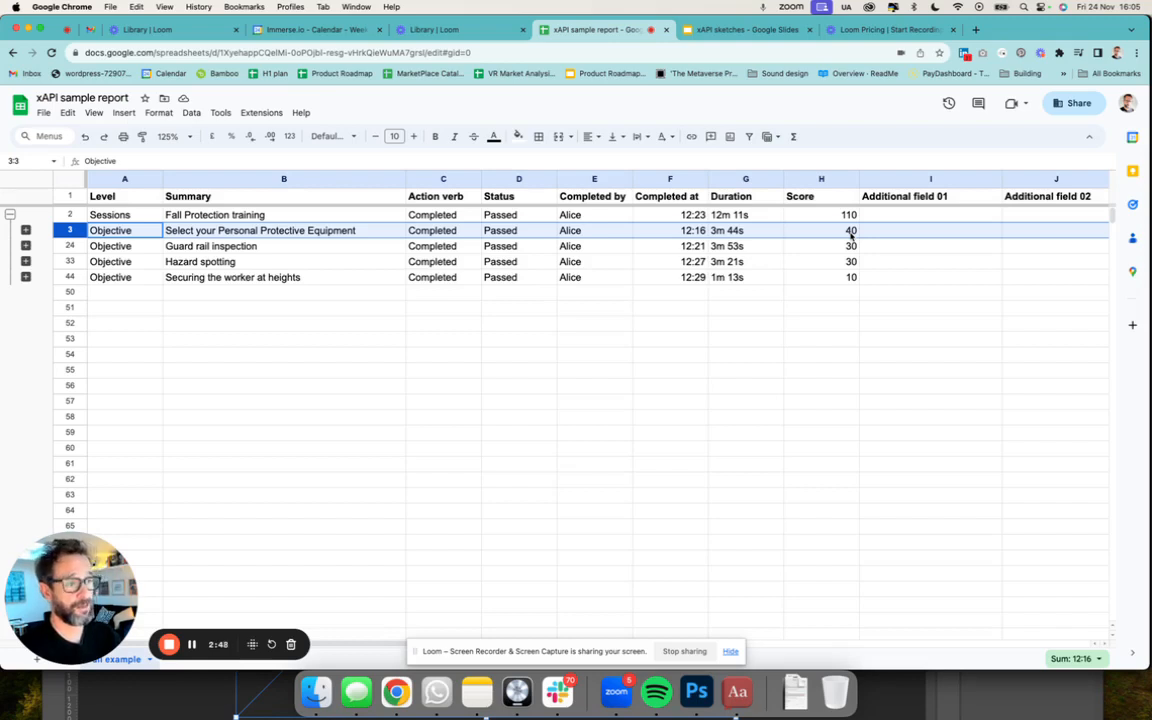
# - Expand the first objective and review its four task rows, including Identify the ready to wear harness
pyautogui.click(25, 230)
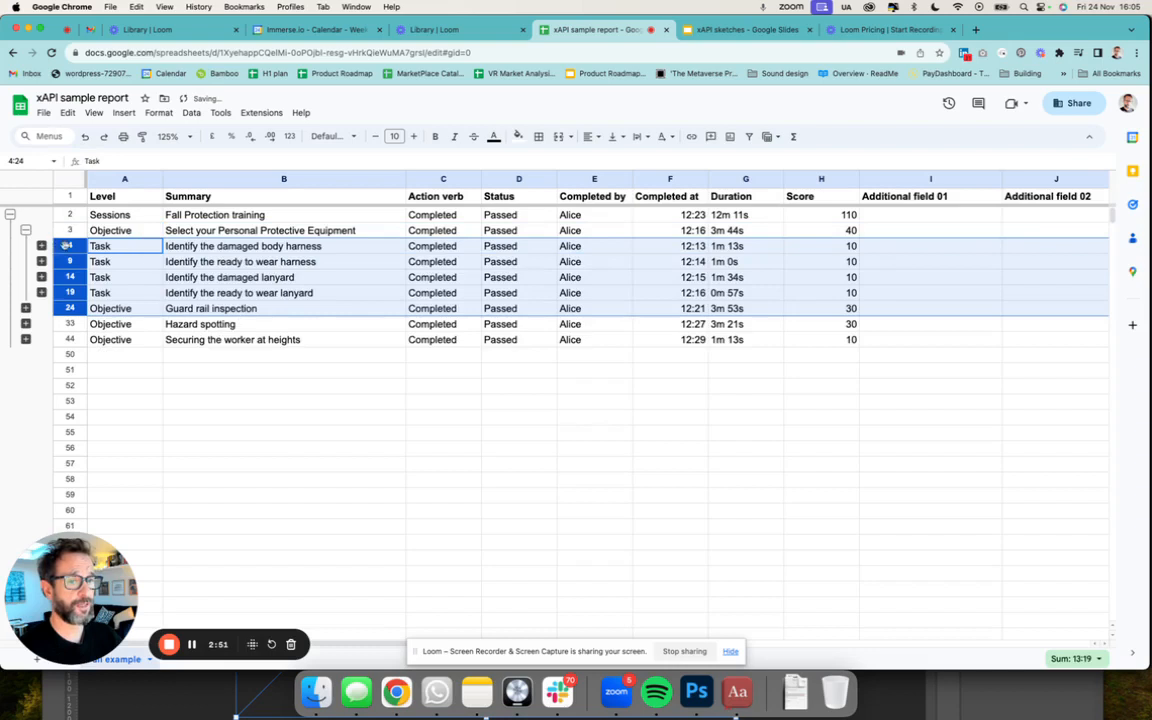
pyautogui.click(100, 290)
pyautogui.click(70, 246)
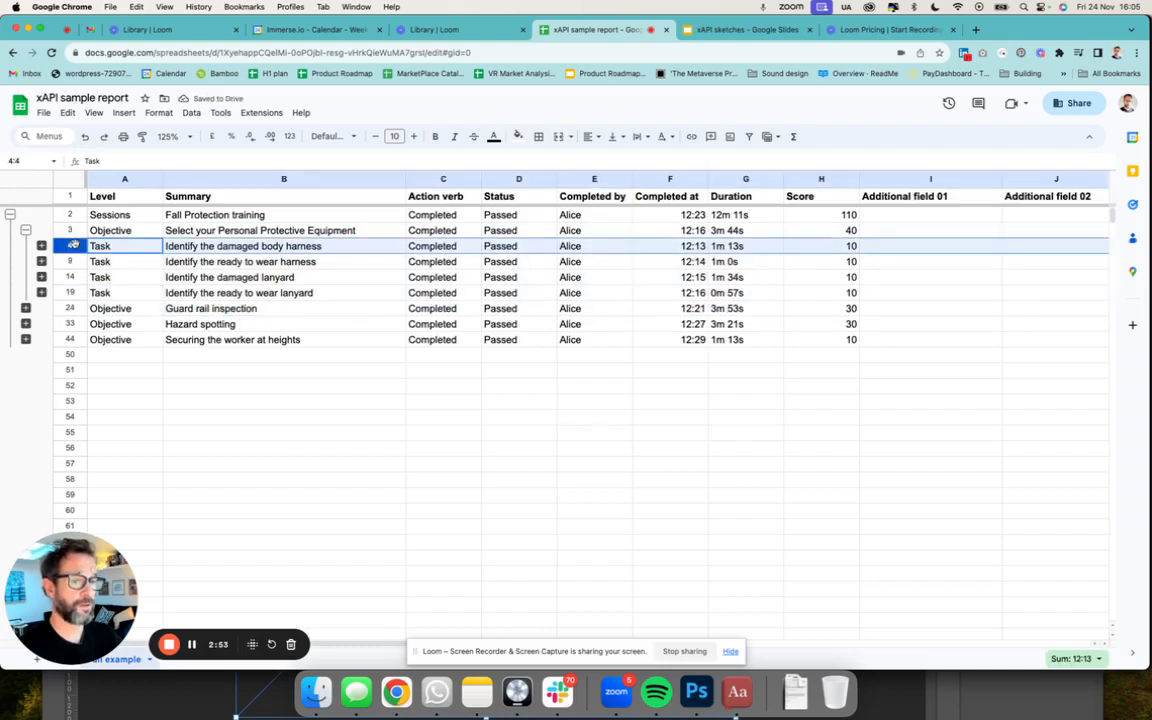
pyautogui.keyDown('shift'); pyautogui.click(72, 293); pyautogui.keyUp('shift')
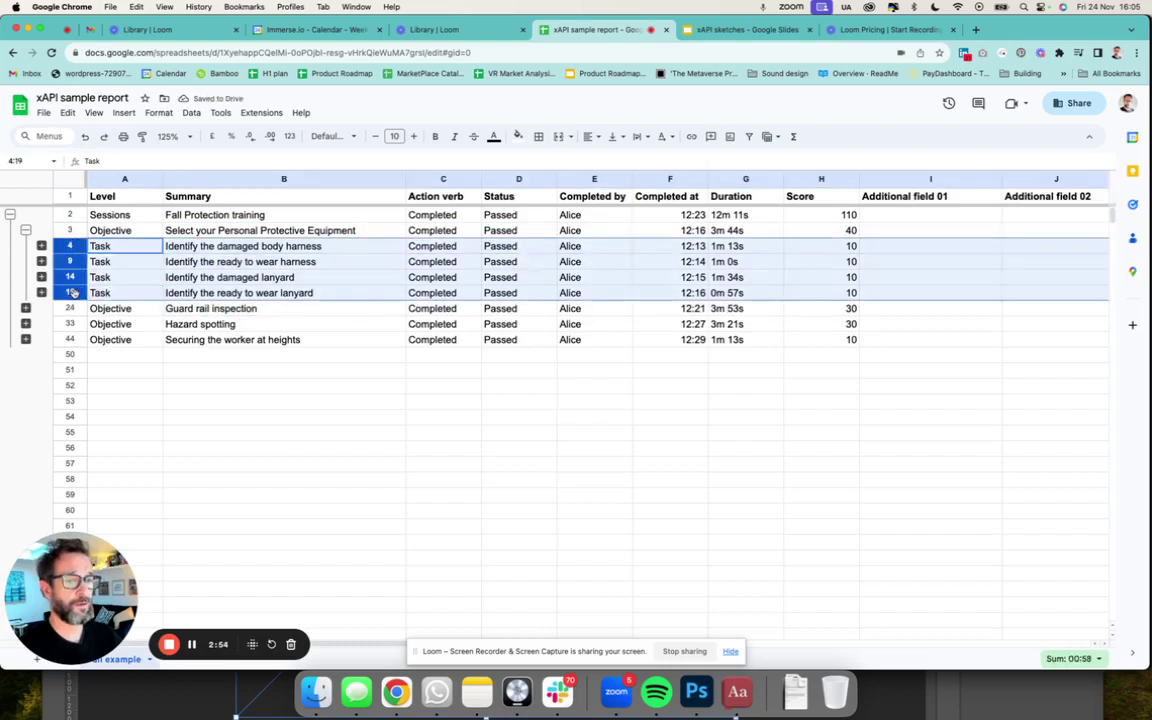
pyautogui.click(235, 246)
pyautogui.click(313, 266)
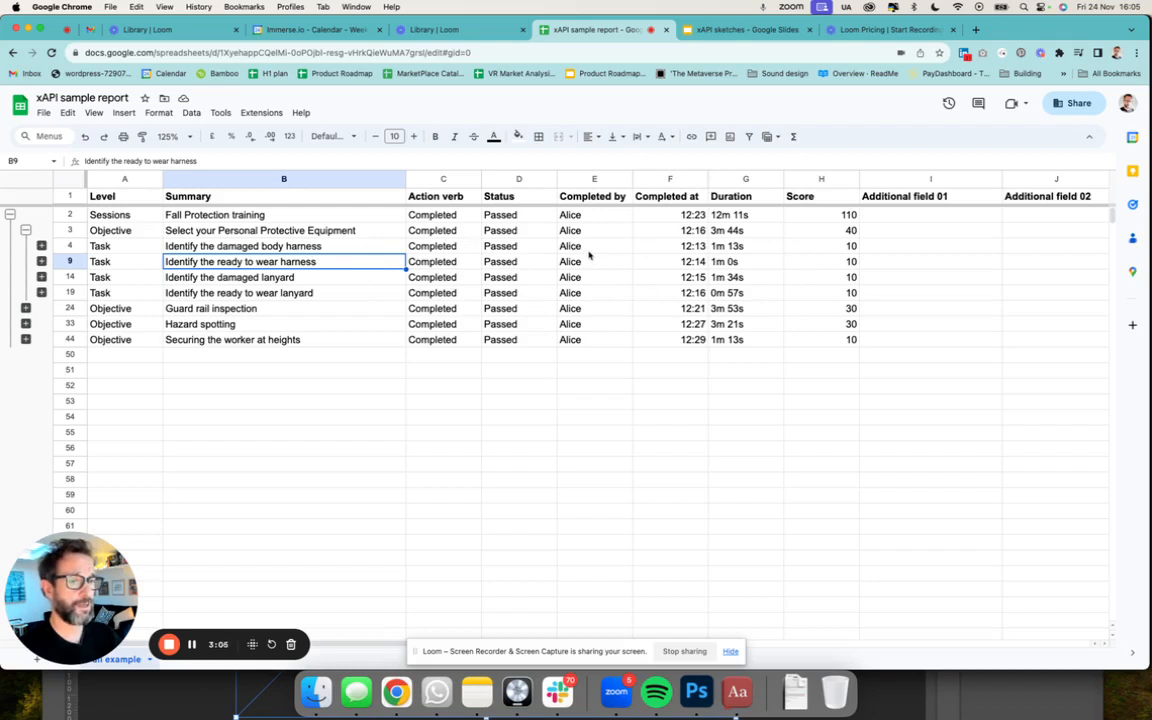
# - Expand the Identify the damaged body harness task to show action rows 5–8
pyautogui.click(41, 245)
pyautogui.click(175, 277)
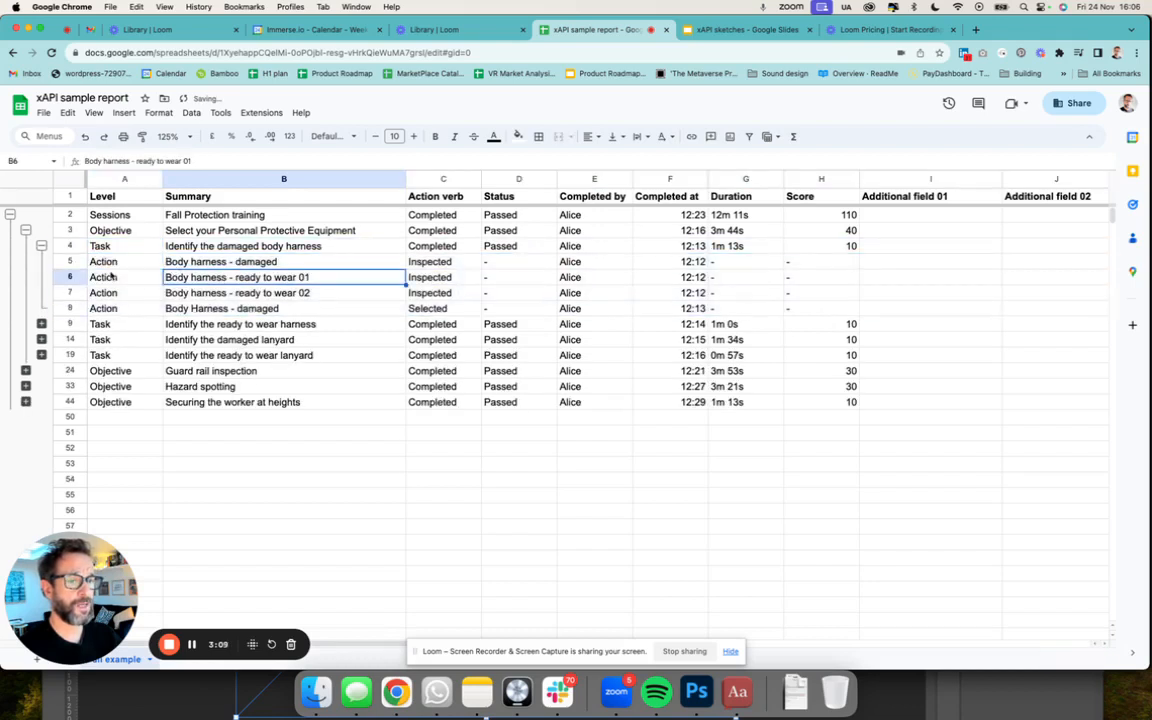
pyautogui.click(70, 261)
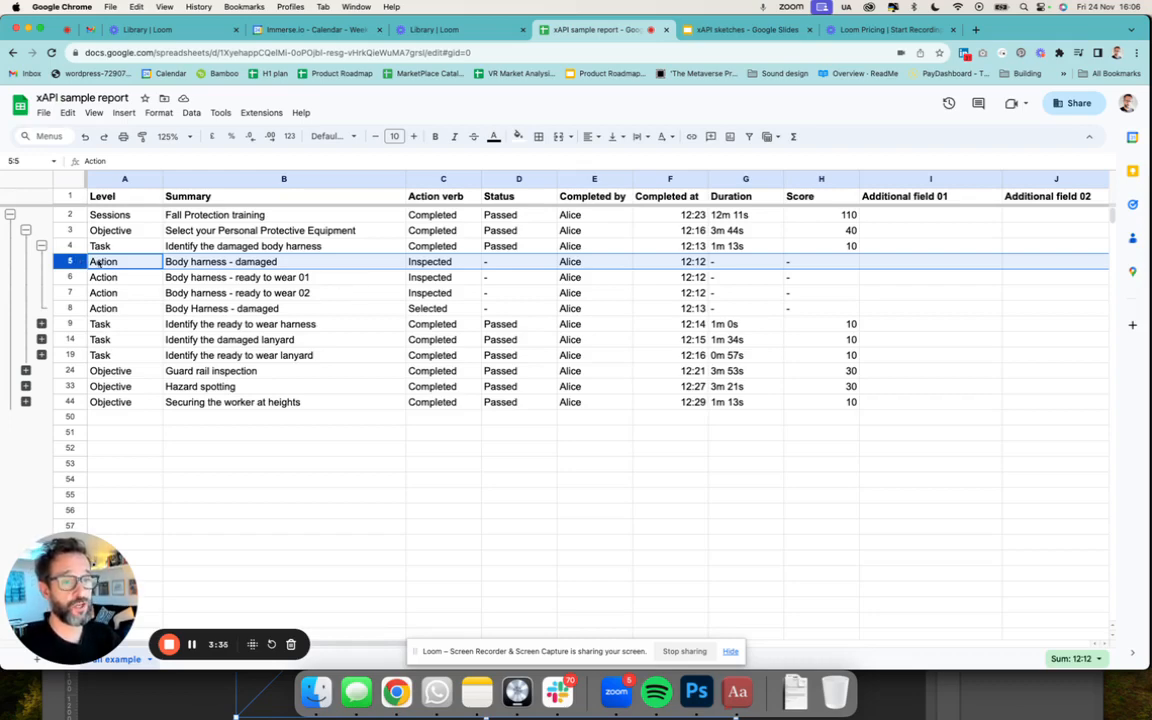
pyautogui.click(272, 262)
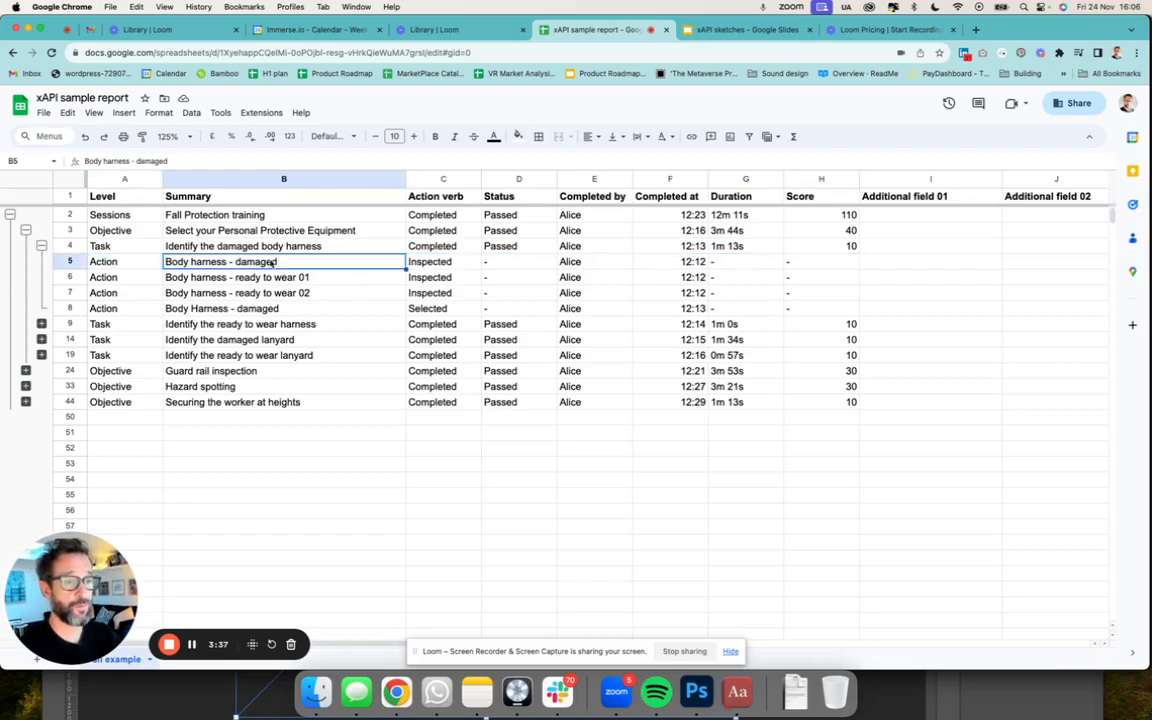
pyautogui.click(449, 262)
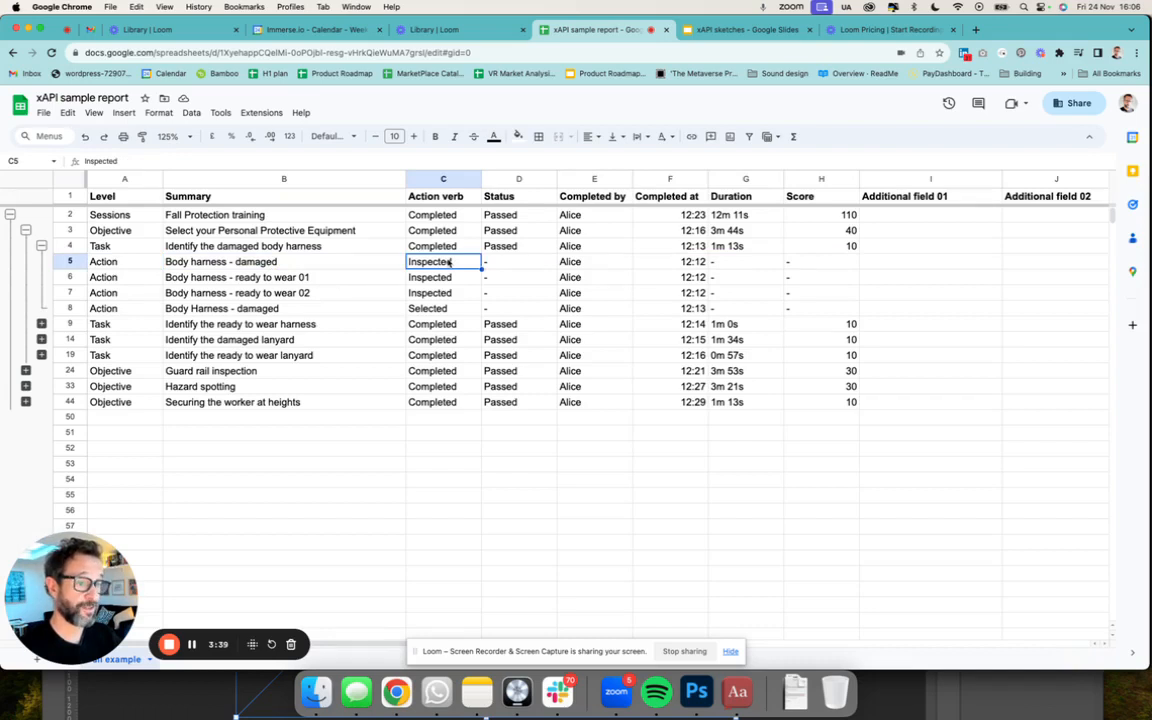
pyautogui.click(70, 277)
pyautogui.click(312, 281)
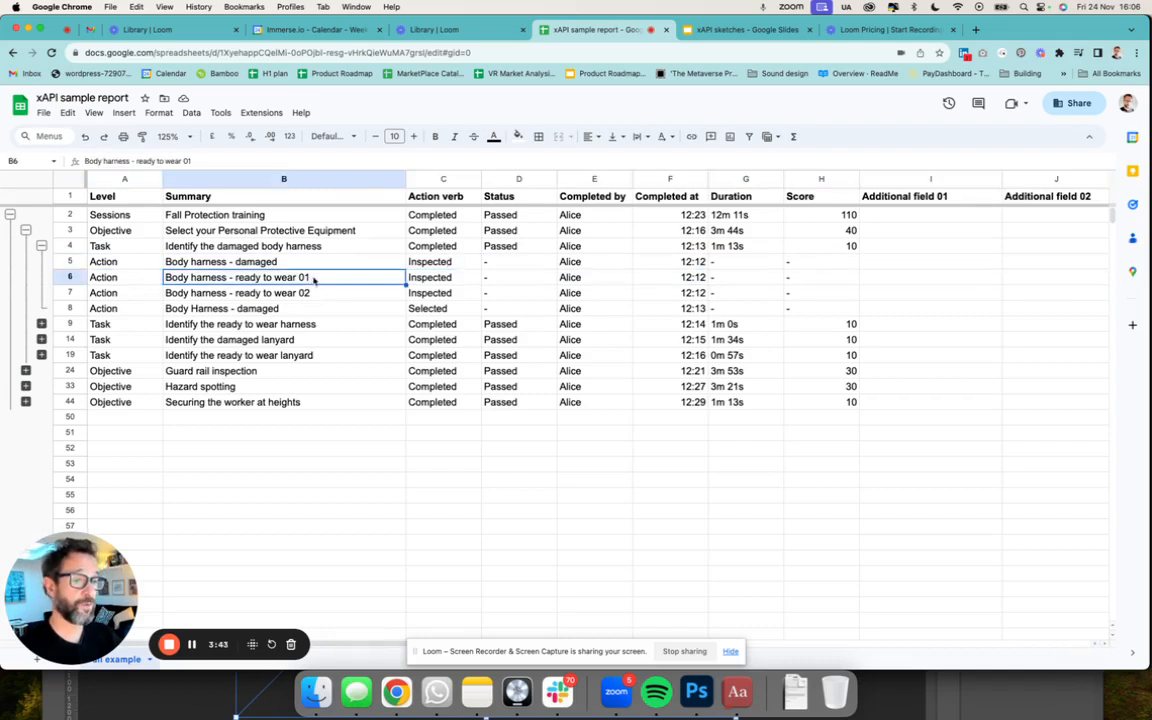
pyautogui.click(70, 292)
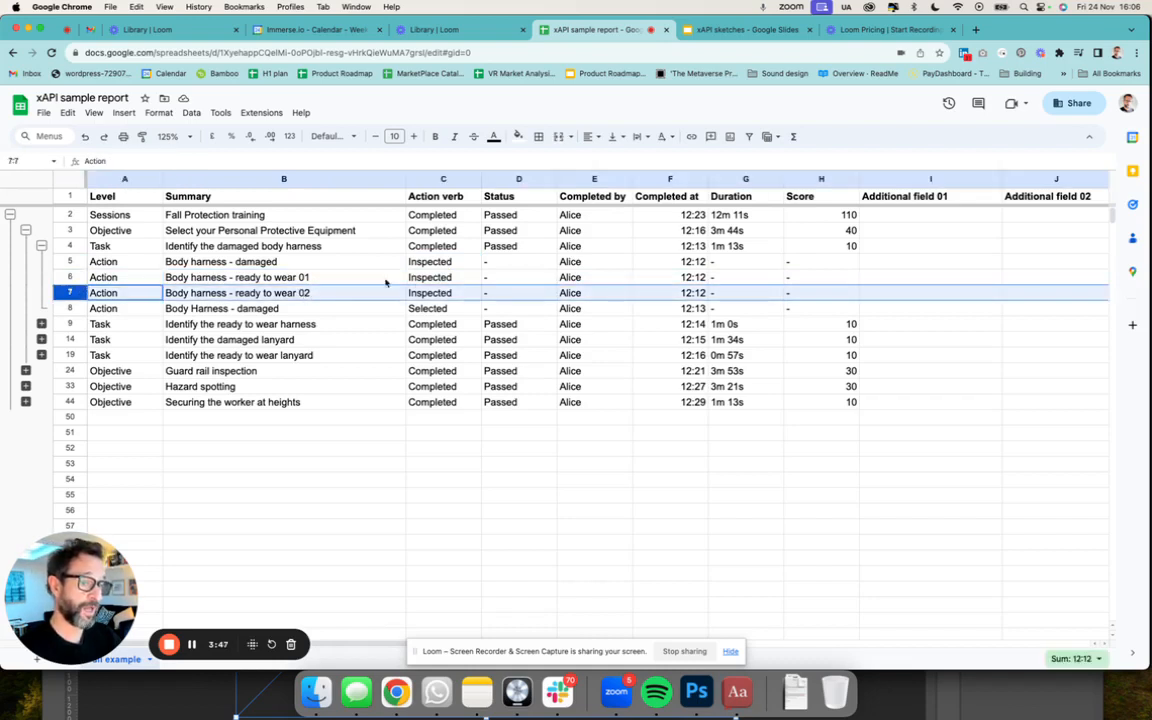
pyautogui.click(69, 308)
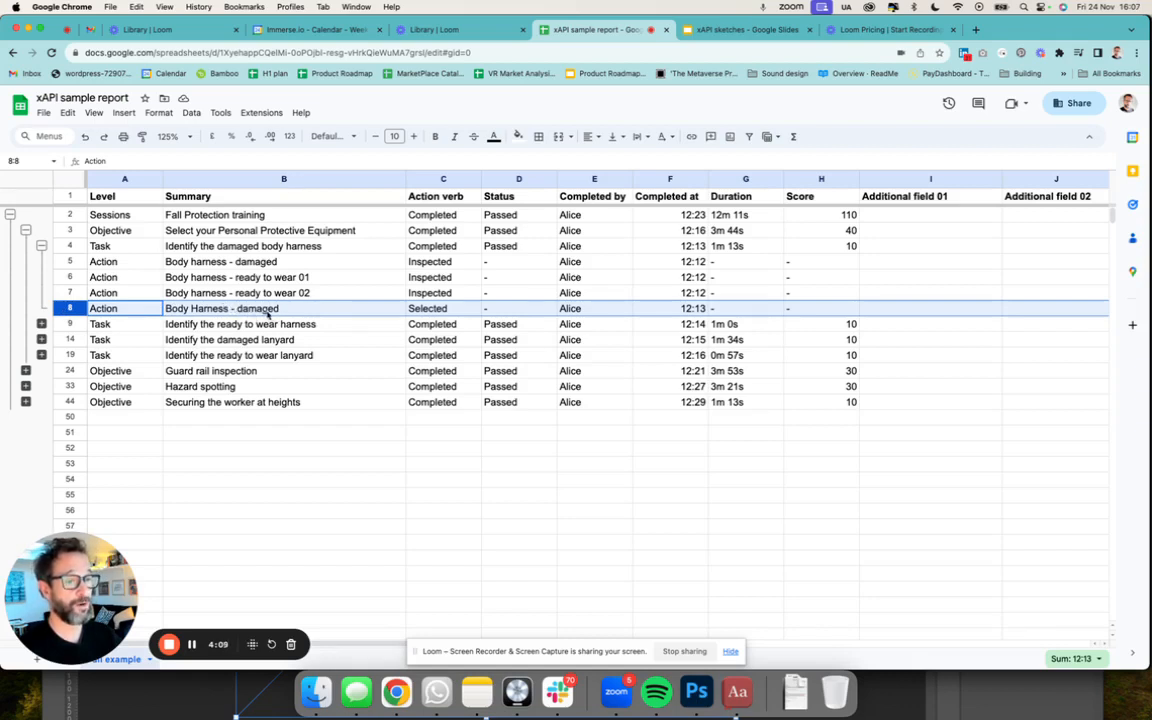
pyautogui.click(70, 246)
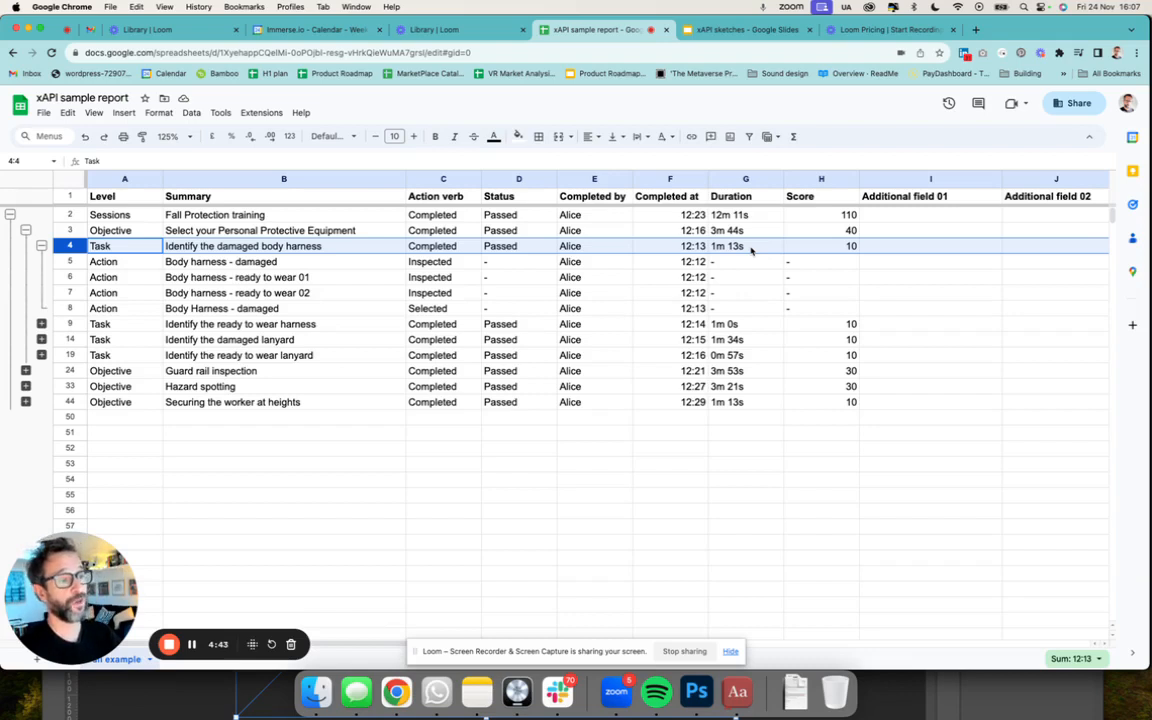
pyautogui.click(850, 250)
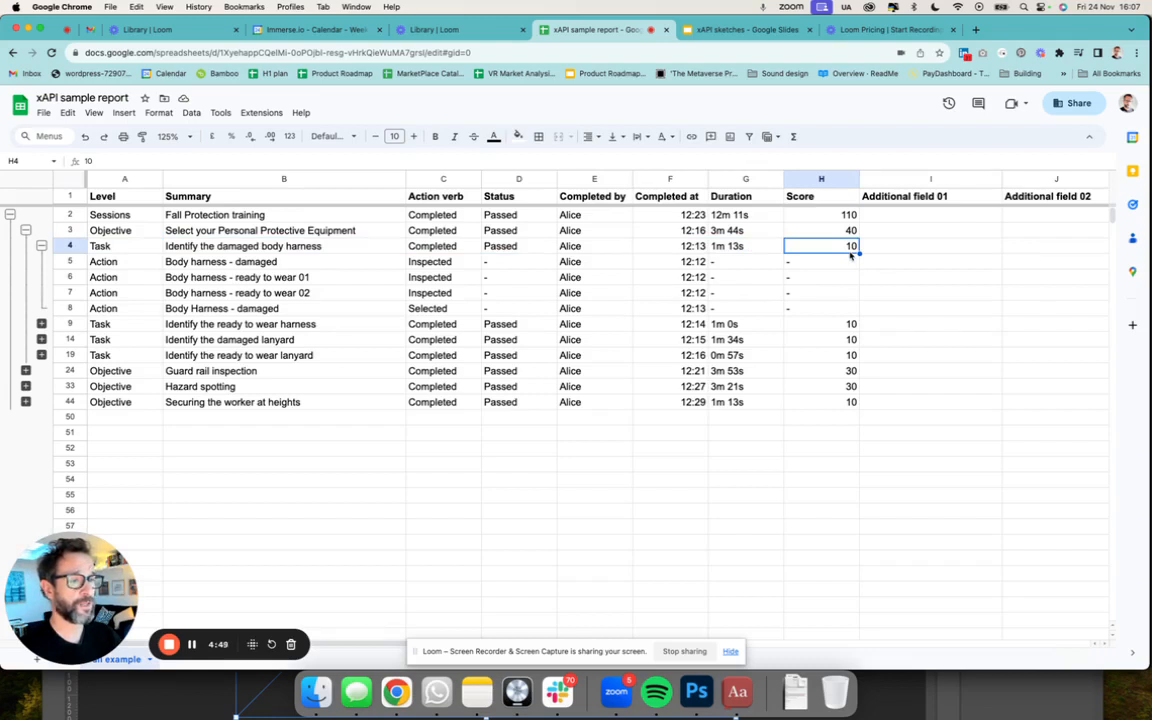
# - Collapse the damaged body harness actions and highlight the objective's score of 40
pyautogui.click(42, 246)
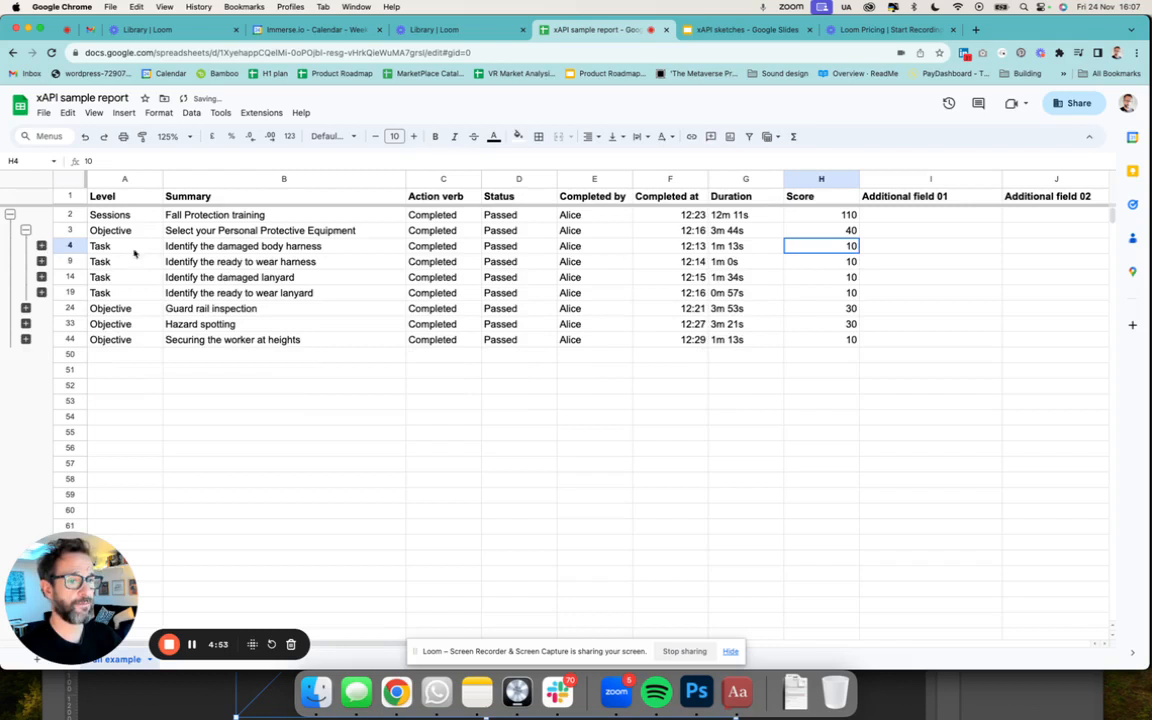
pyautogui.click(69, 247)
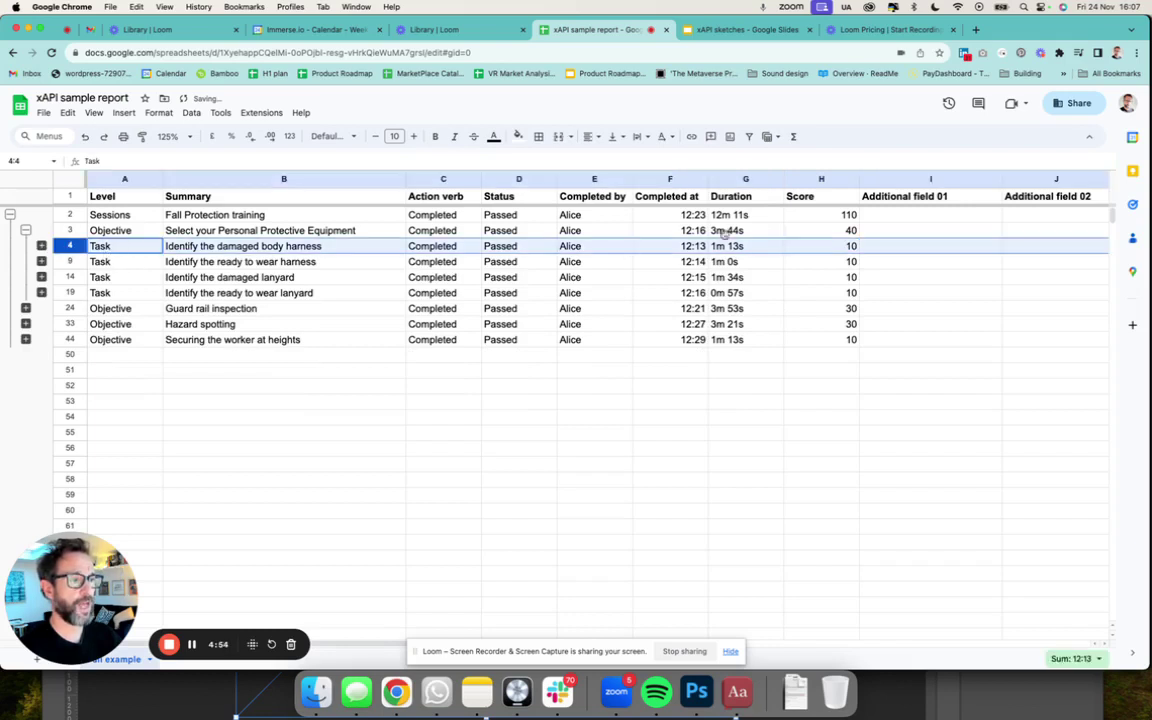
pyautogui.click(851, 232)
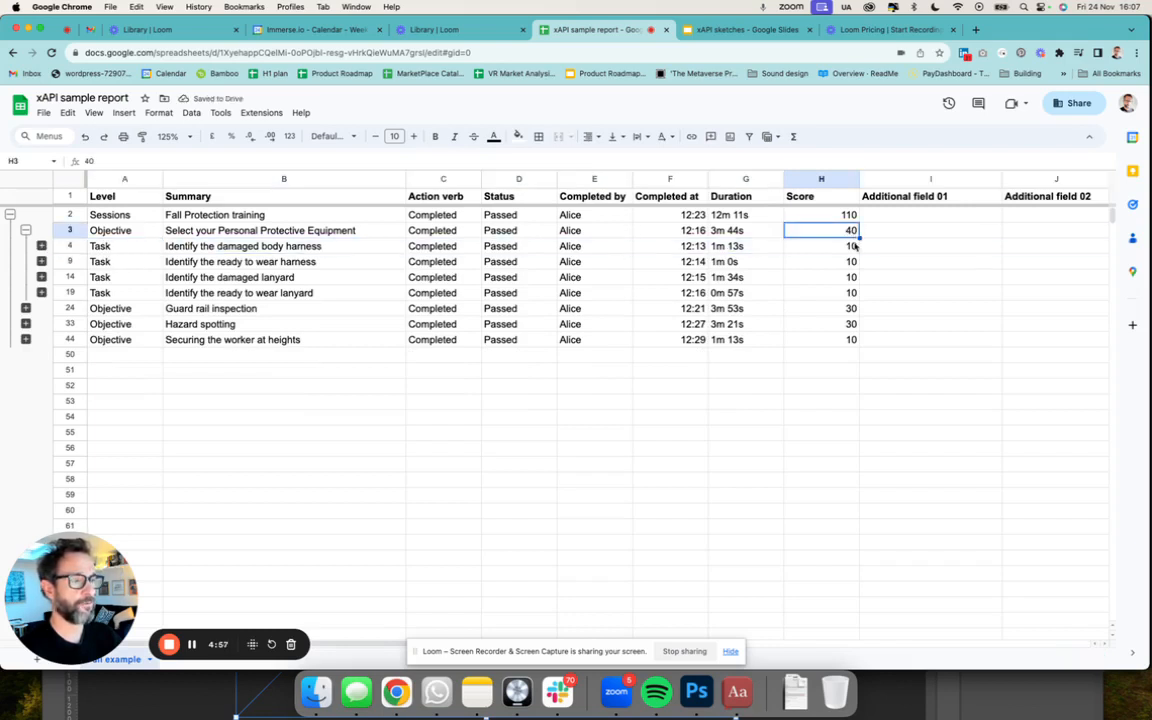
# - Briefly expand and collapse the ready to wear harness and lanyard tasks' actions
pyautogui.click(41, 261)
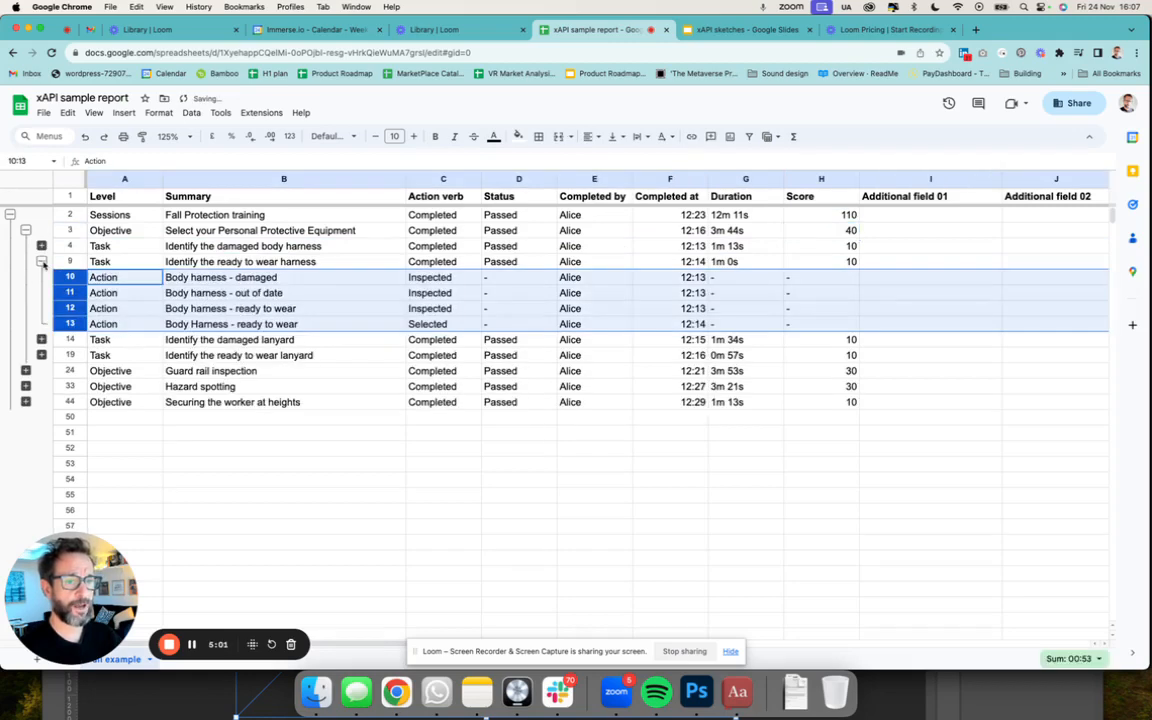
pyautogui.click(41, 261)
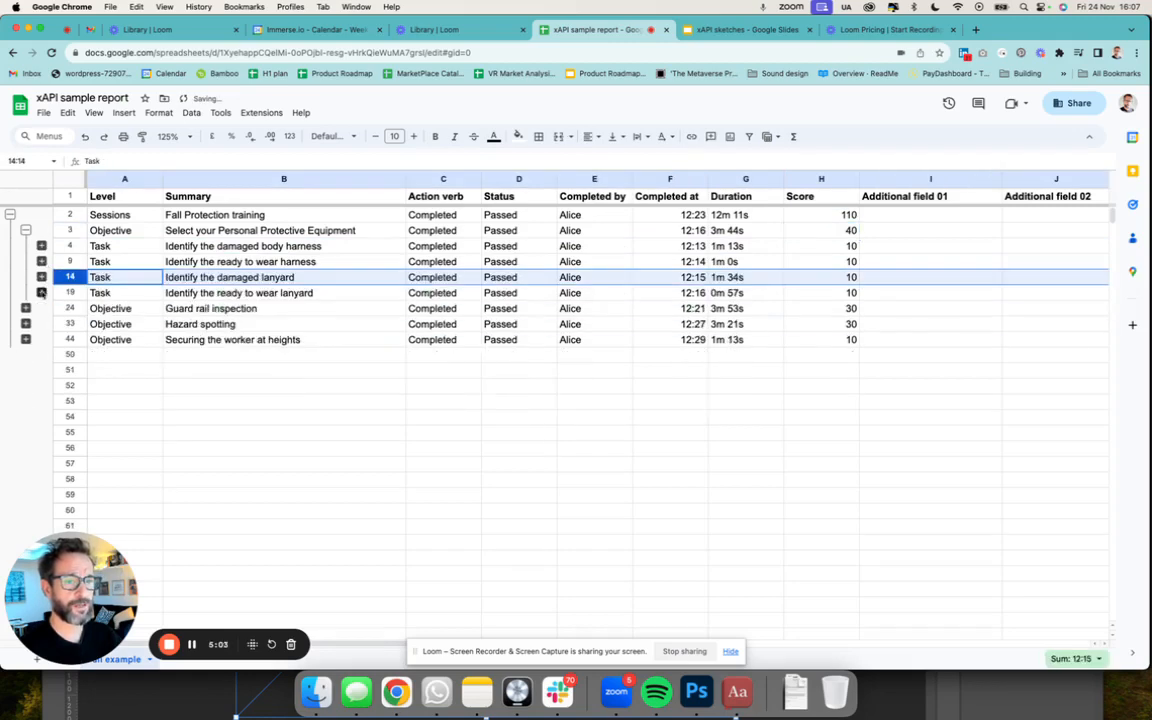
pyautogui.click(41, 292)
pyautogui.click(41, 293)
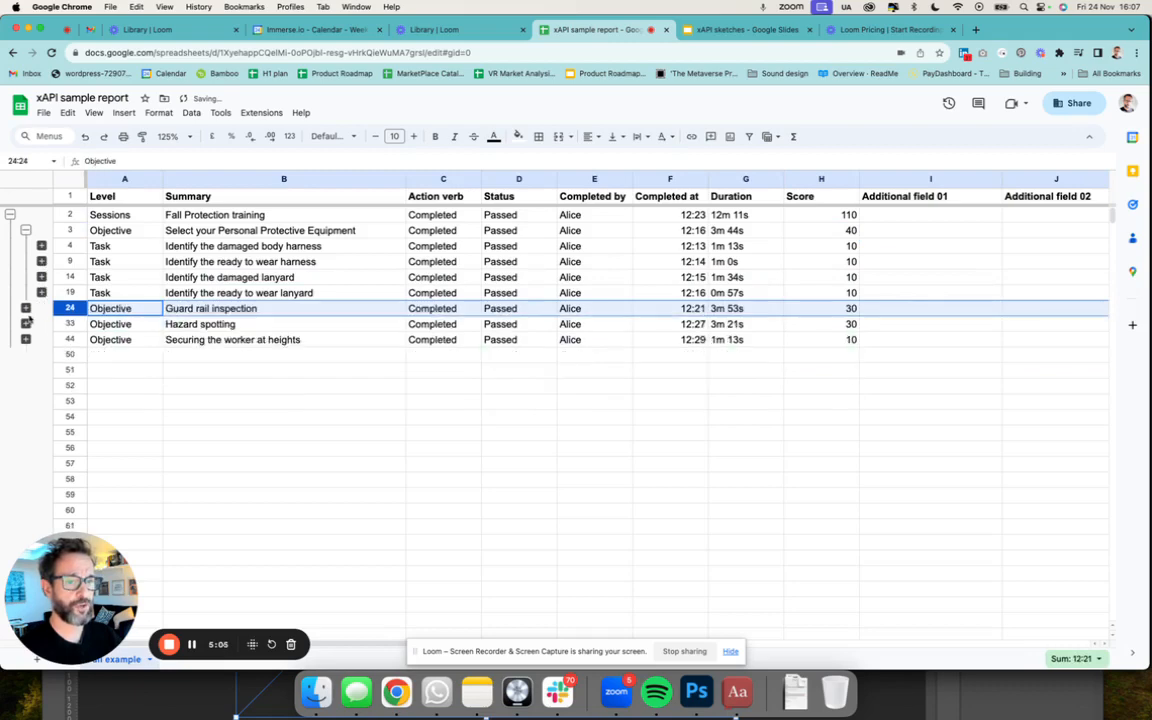
# - Expand Guard rail inspection's three tasks and the Place the safety board task's action
pyautogui.click(26, 308)
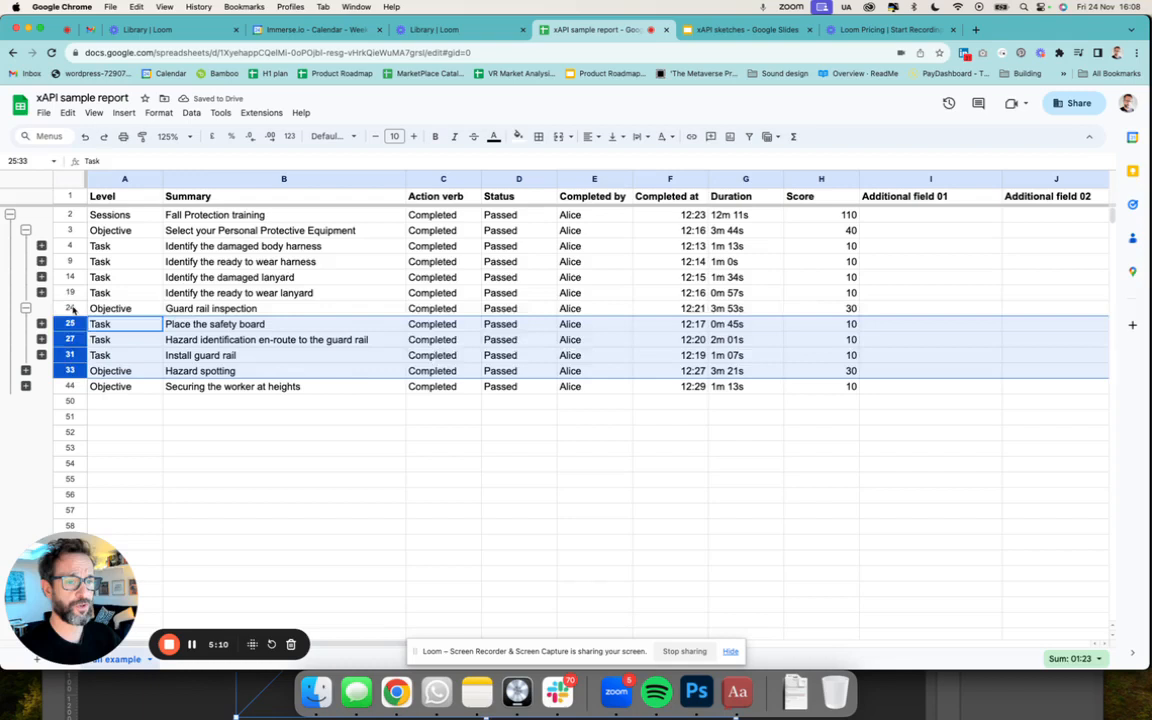
pyautogui.click(70, 308)
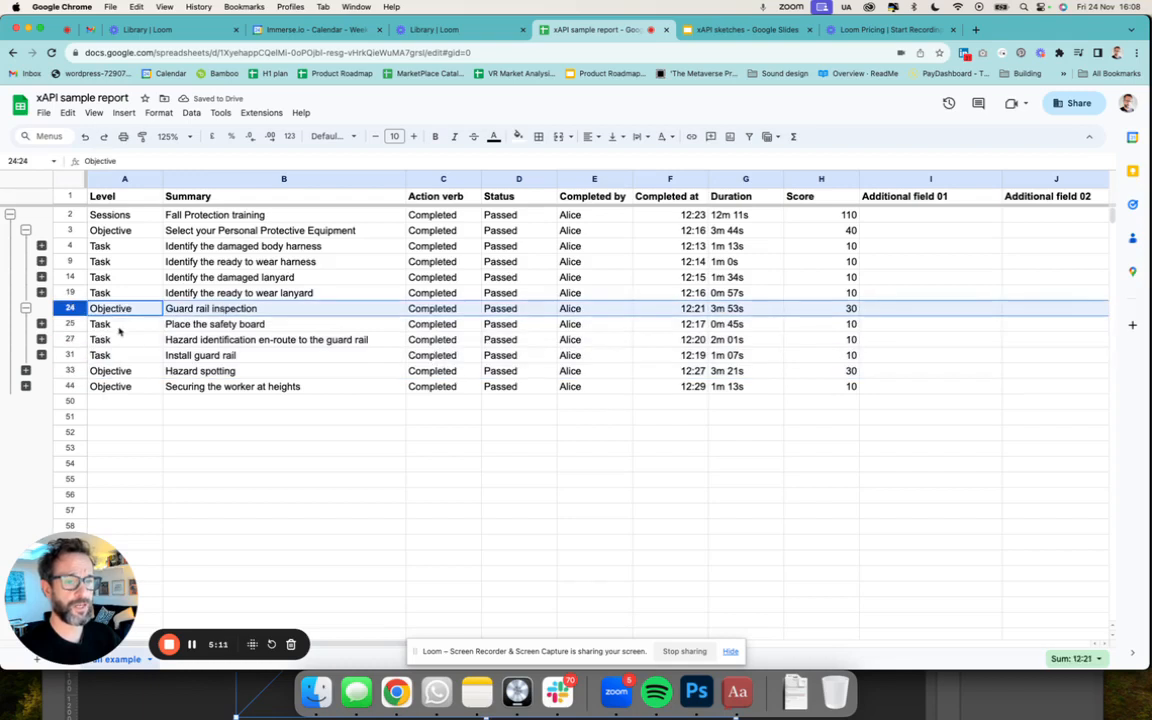
pyautogui.click(42, 324)
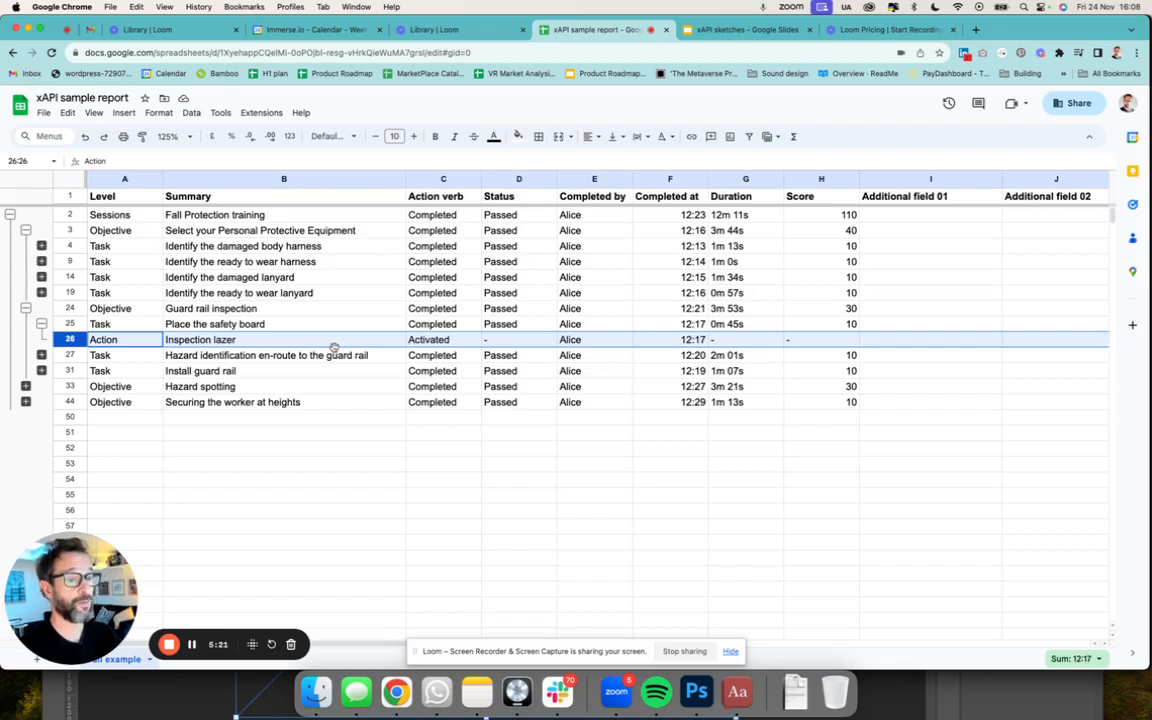
# - Compare the Place the safety board task row with its Activated Inspection lazer action row
pyautogui.click(72, 324)
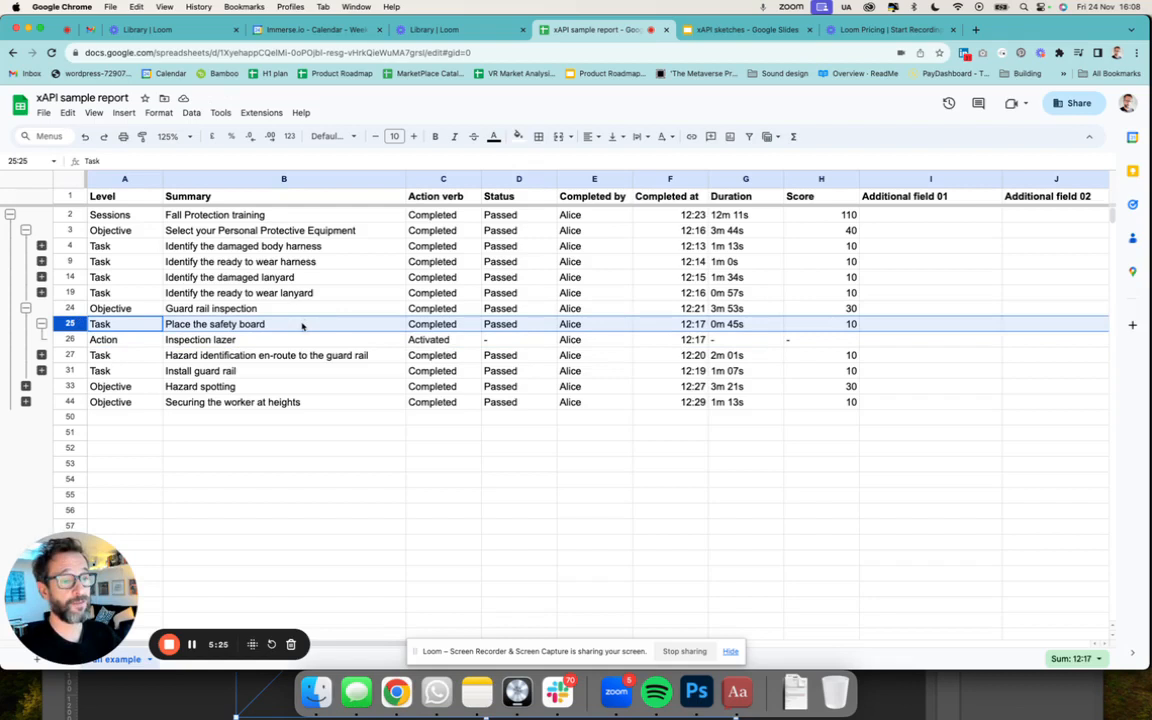
pyautogui.click(70, 339)
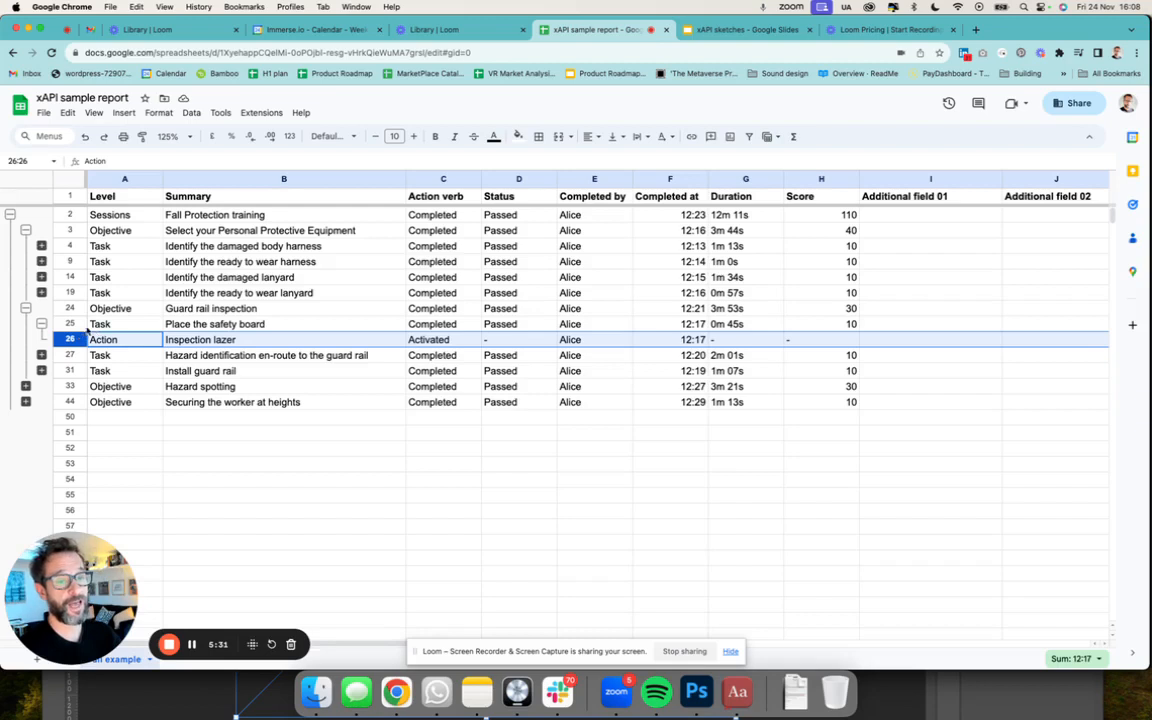
pyautogui.click(72, 324)
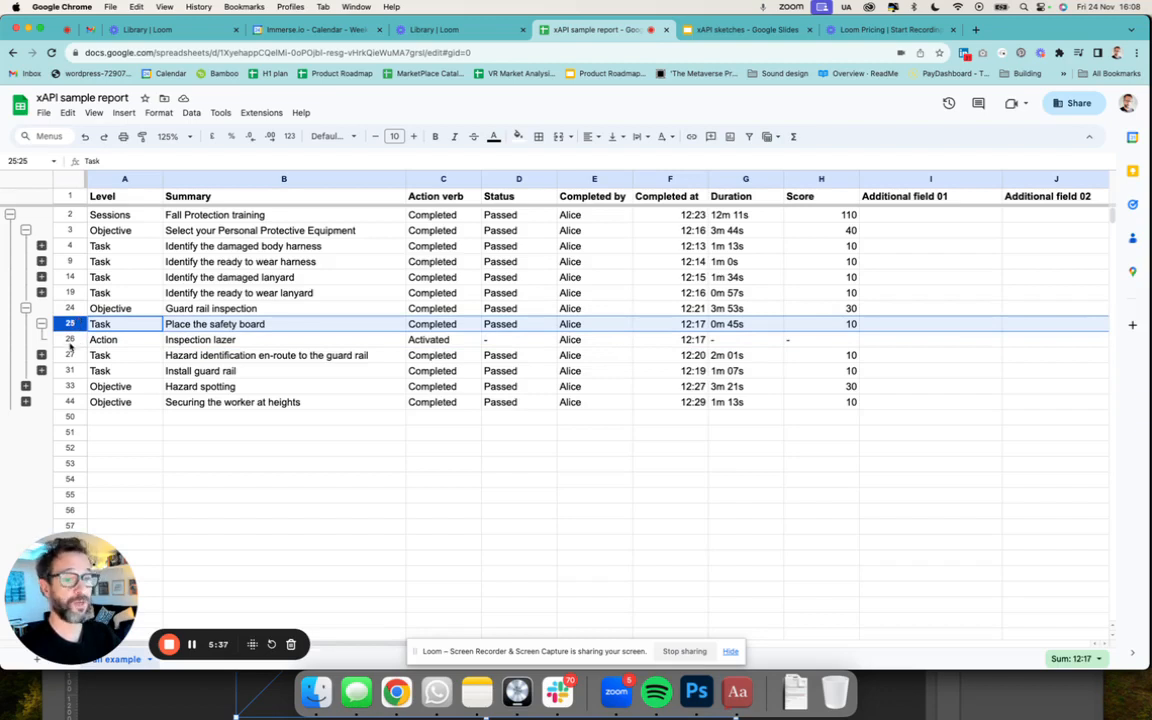
pyautogui.click(69, 340)
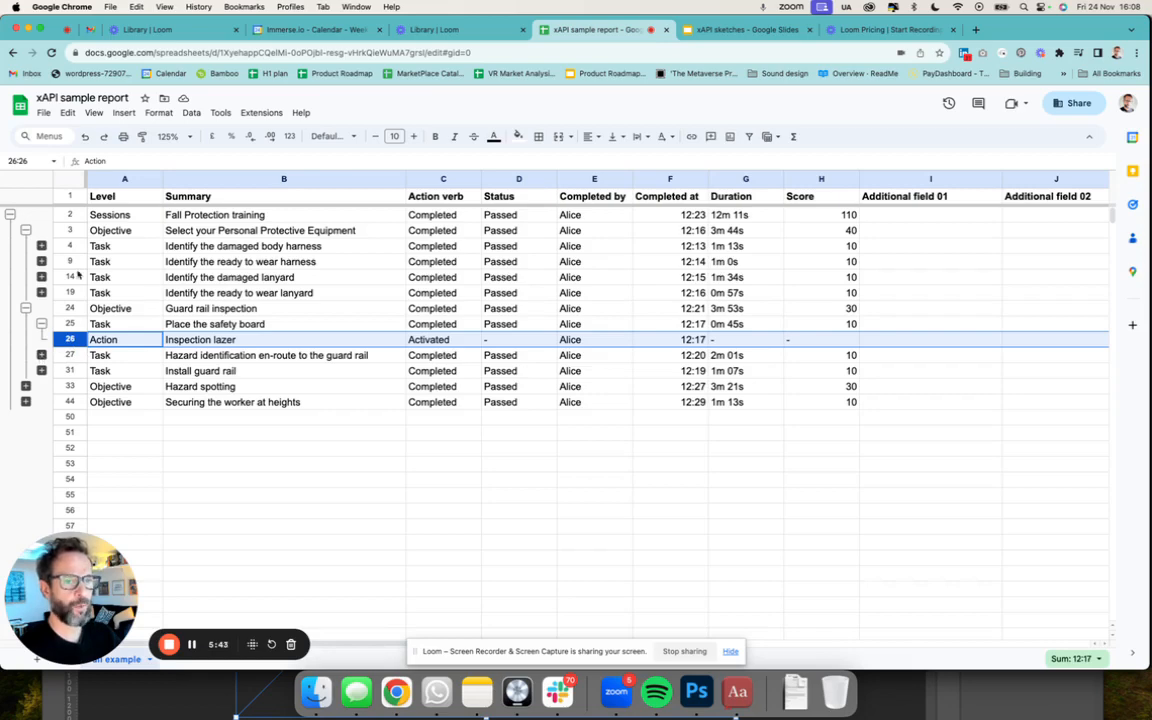
# - Collapse the safety board action and re-expand the damaged body harness task's actions
pyautogui.click(41, 324)
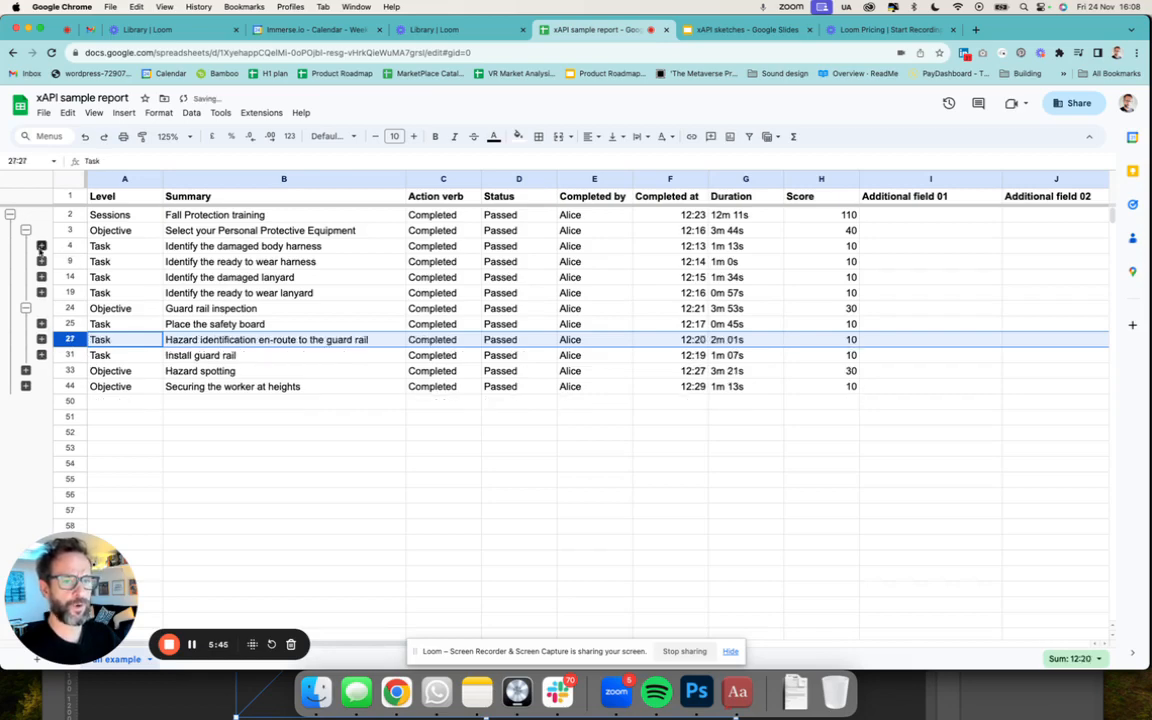
pyautogui.click(41, 246)
pyautogui.click(211, 262)
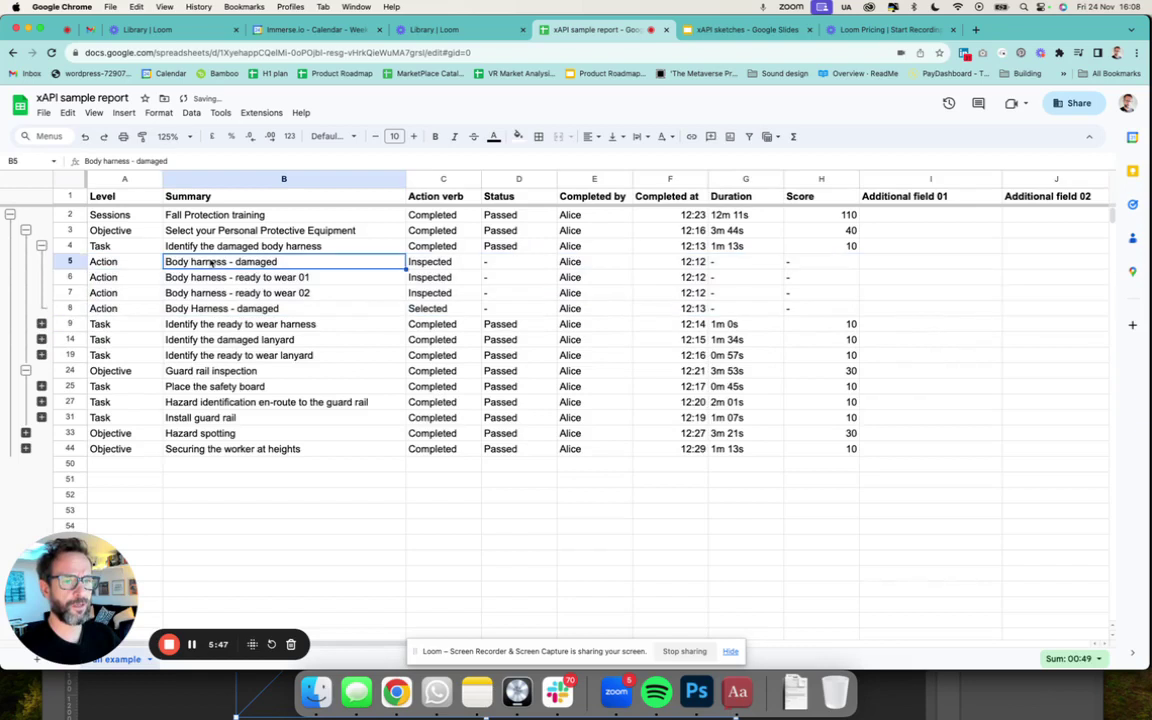
pyautogui.click(69, 246)
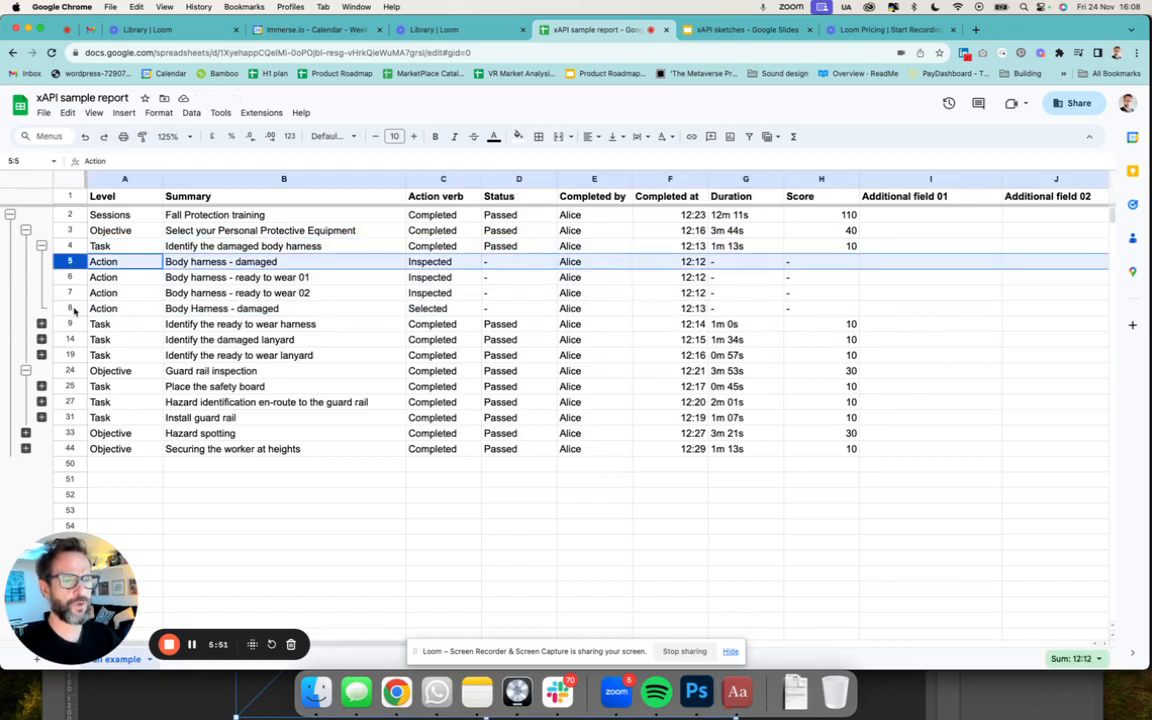
# - Select the four harness action rows and examine the Body harness - damaged summary
pyautogui.keyDown('shift'); pyautogui.click(70, 308); pyautogui.keyUp('shift')
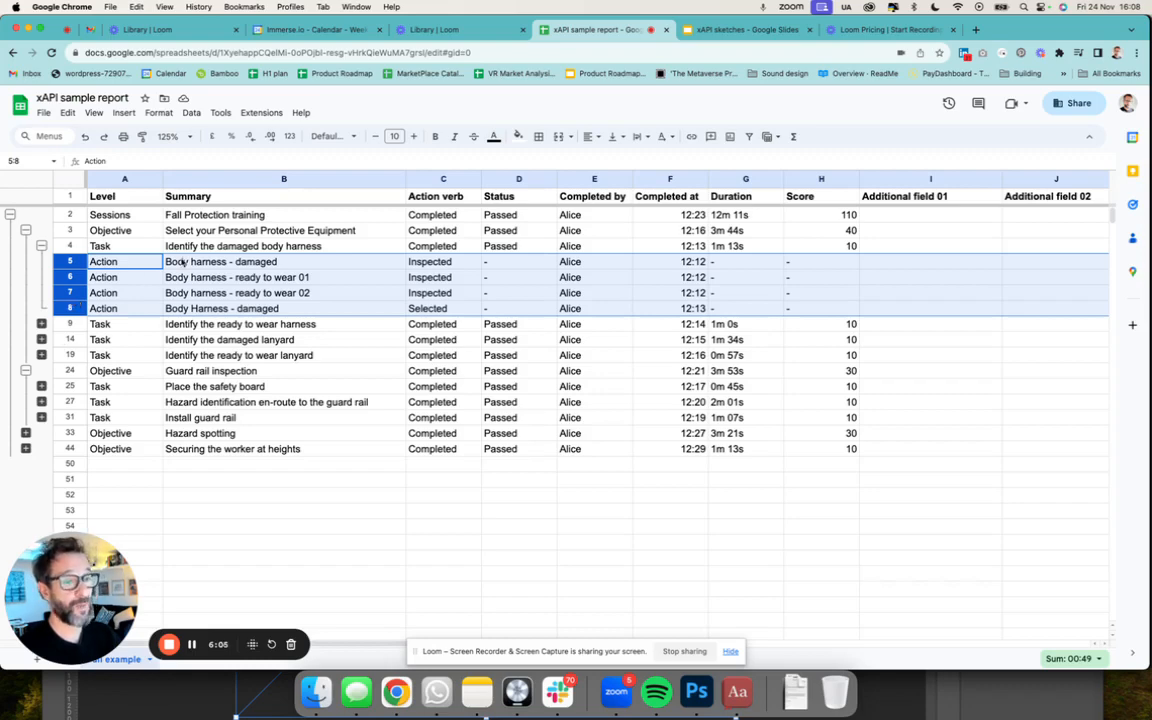
pyautogui.click(240, 262)
pyautogui.click(70, 261)
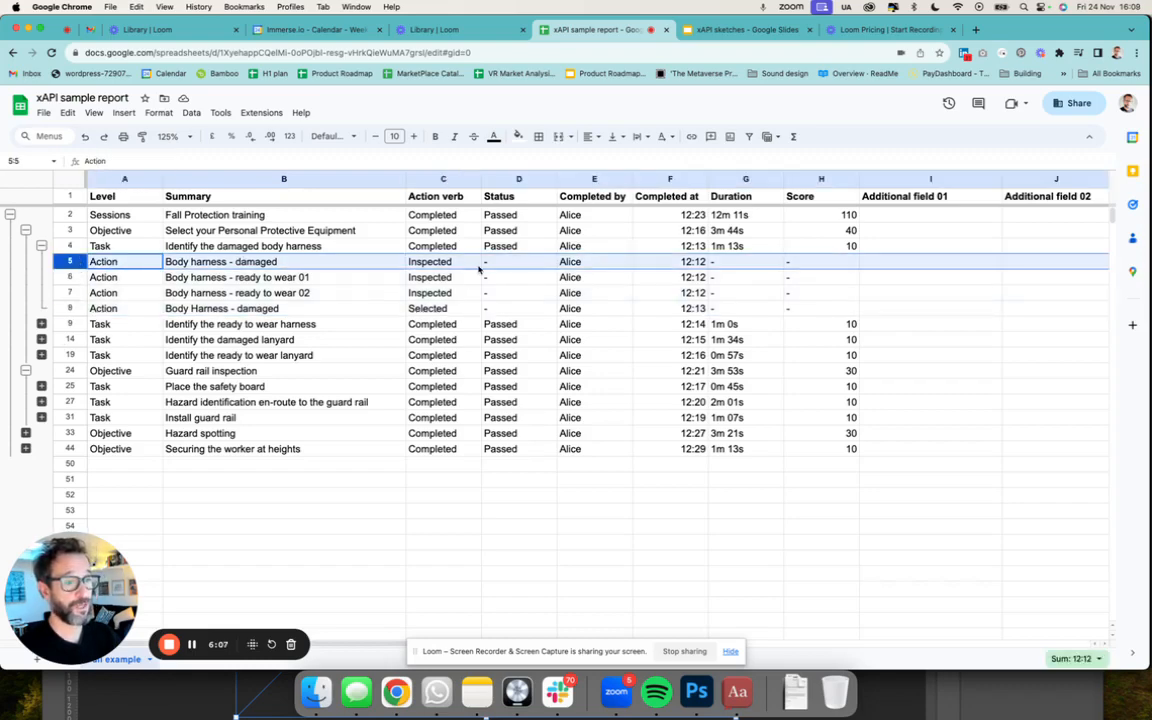